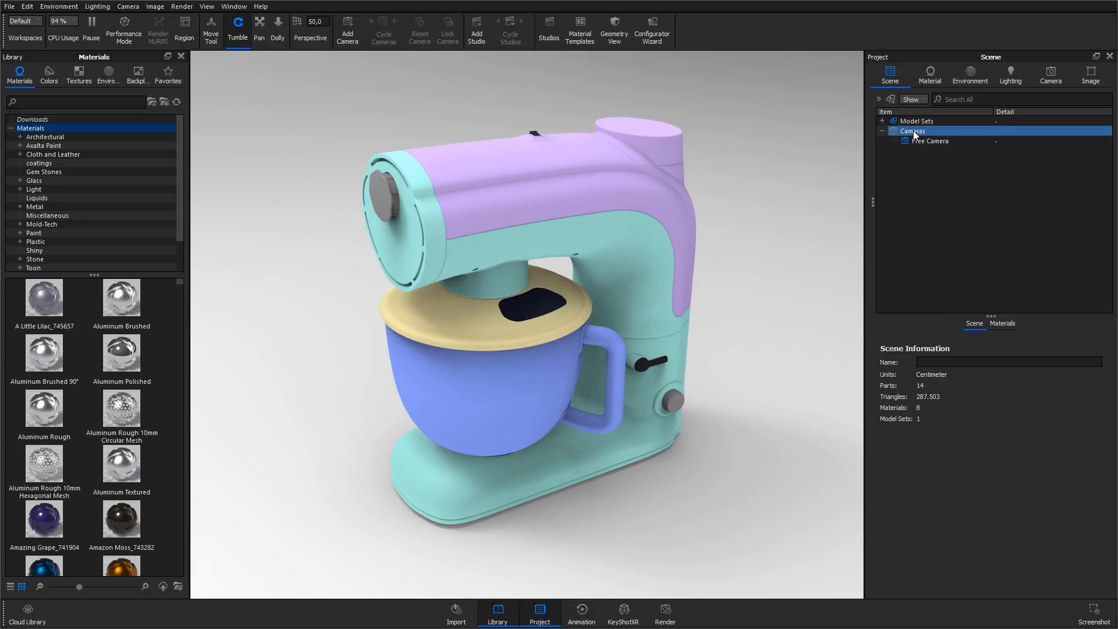
# Step: Select all parts that use the BodyTop material from the in-project materials list
pyautogui.click(1003, 324)
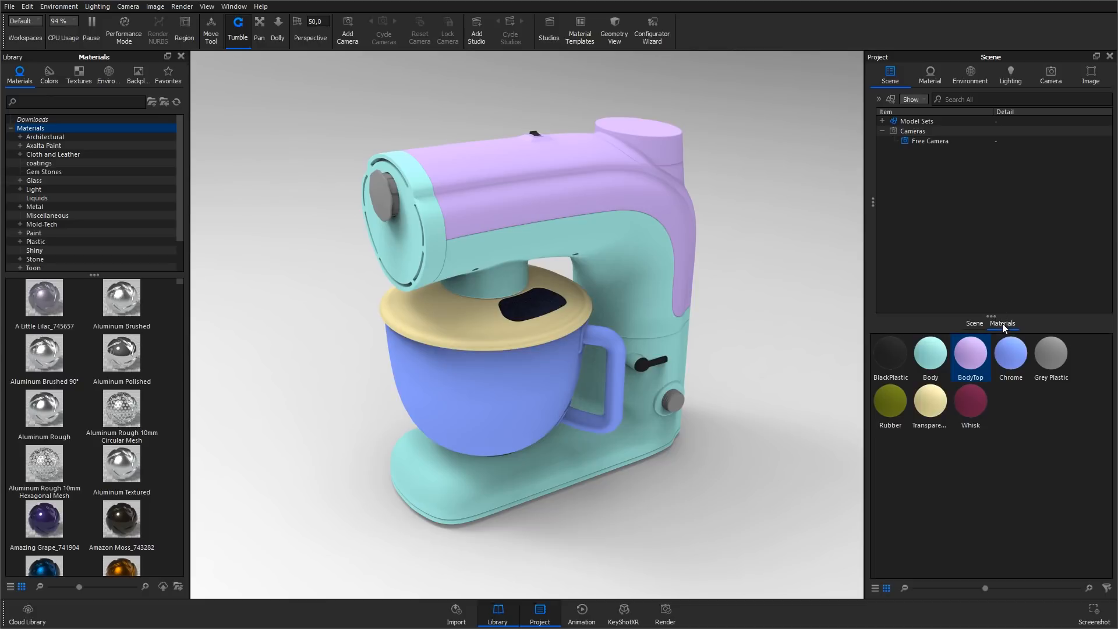
pyautogui.click(977, 361)
pyautogui.rightClick(981, 360)
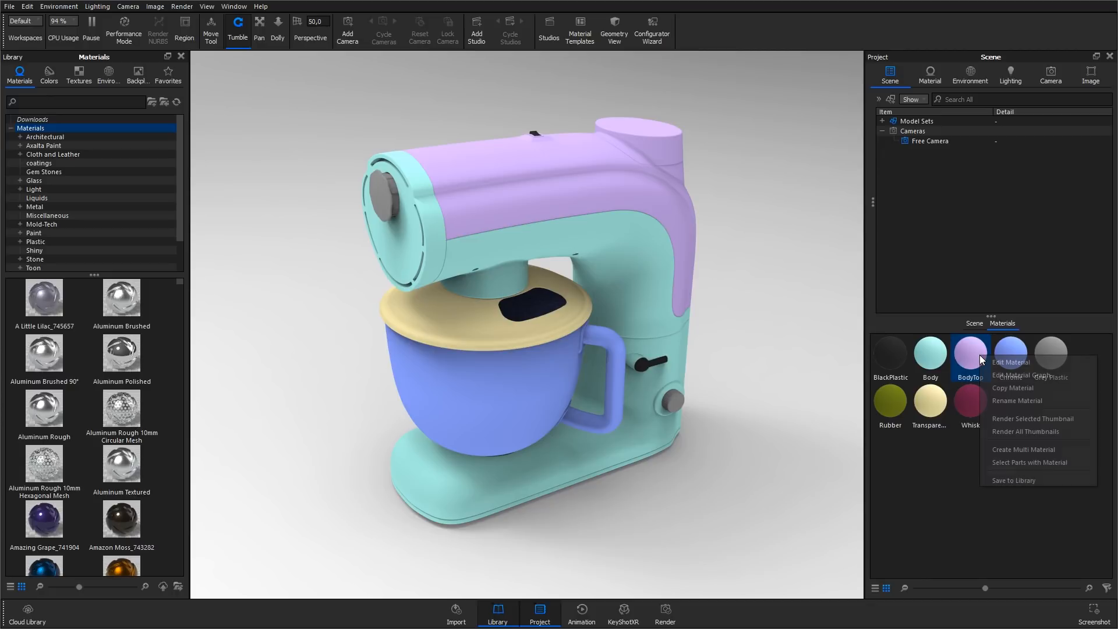
pyautogui.click(1015, 463)
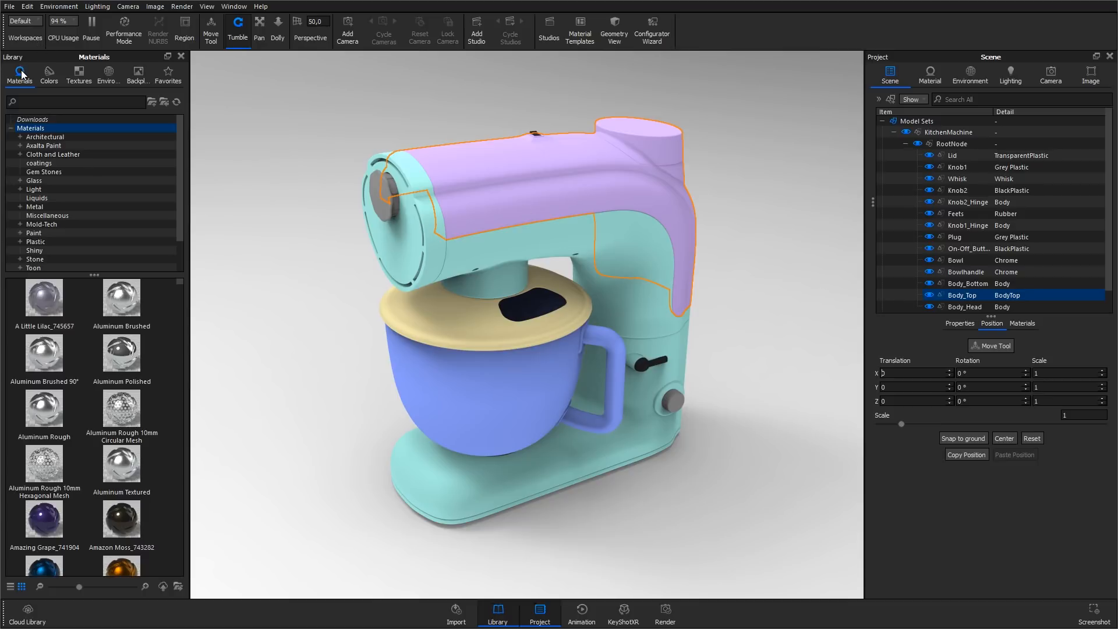
# Step: Browse the material library to the Paint, Metallic, Standard, Basic category
pyautogui.scroll(-1, 57, 142)
pyautogui.click(57, 146)
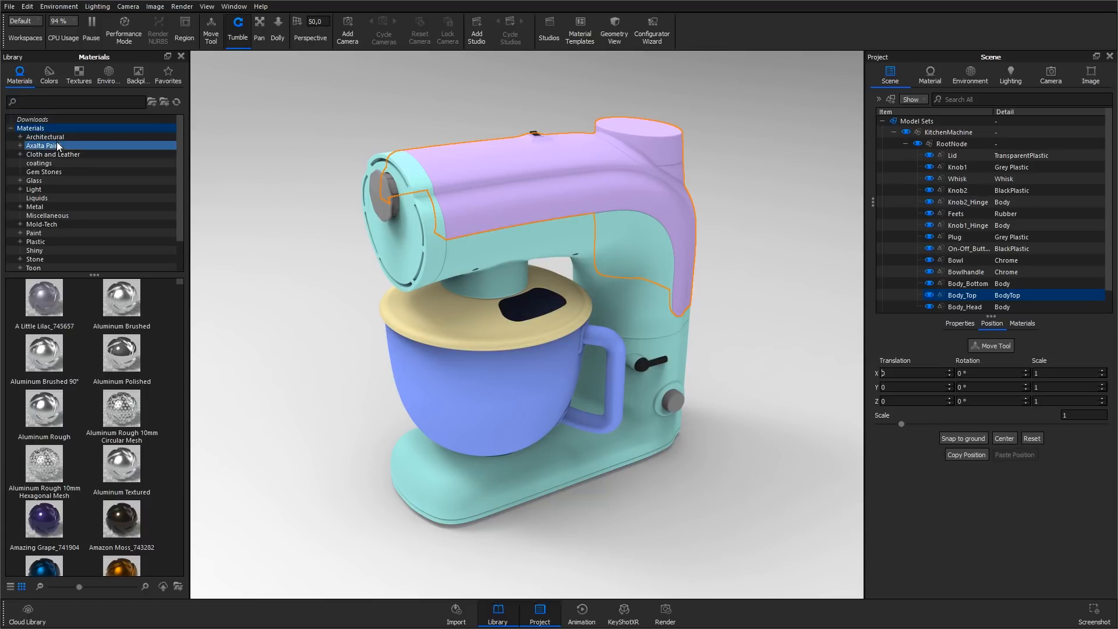
pyautogui.scroll(-1, 60, 187)
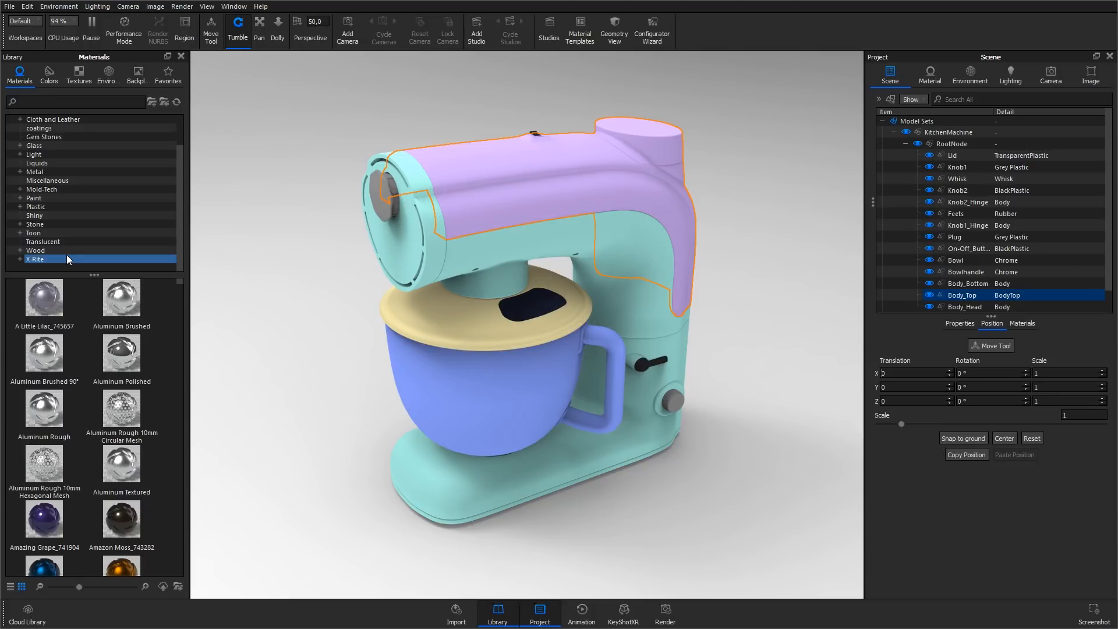
pyautogui.click(26, 198)
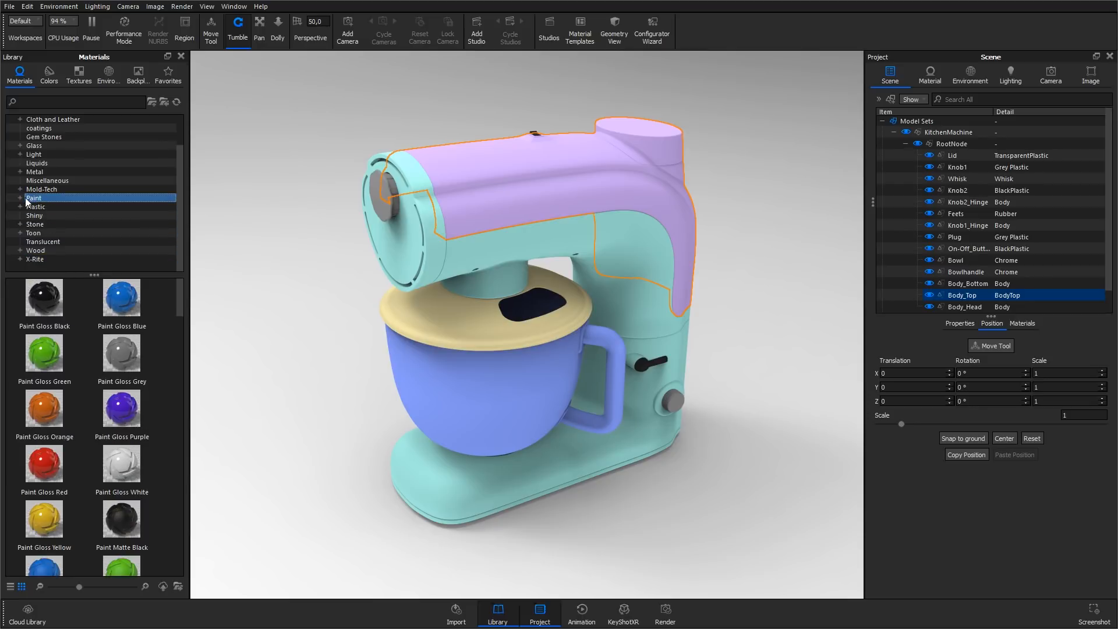
pyautogui.click(21, 198)
pyautogui.click(30, 207)
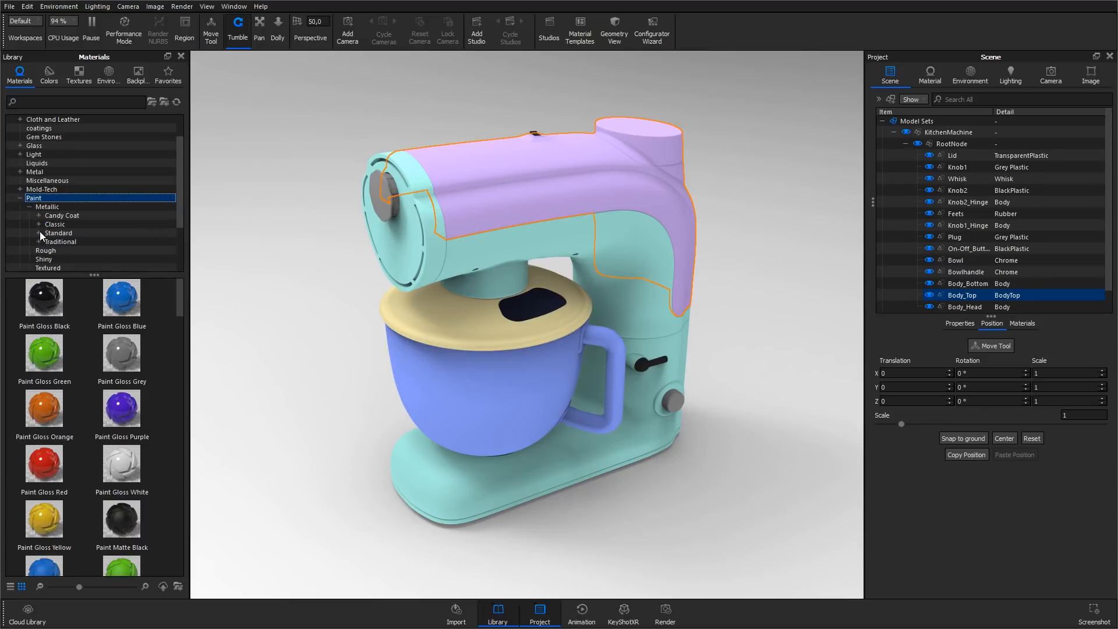
pyautogui.click(39, 232)
pyautogui.click(50, 240)
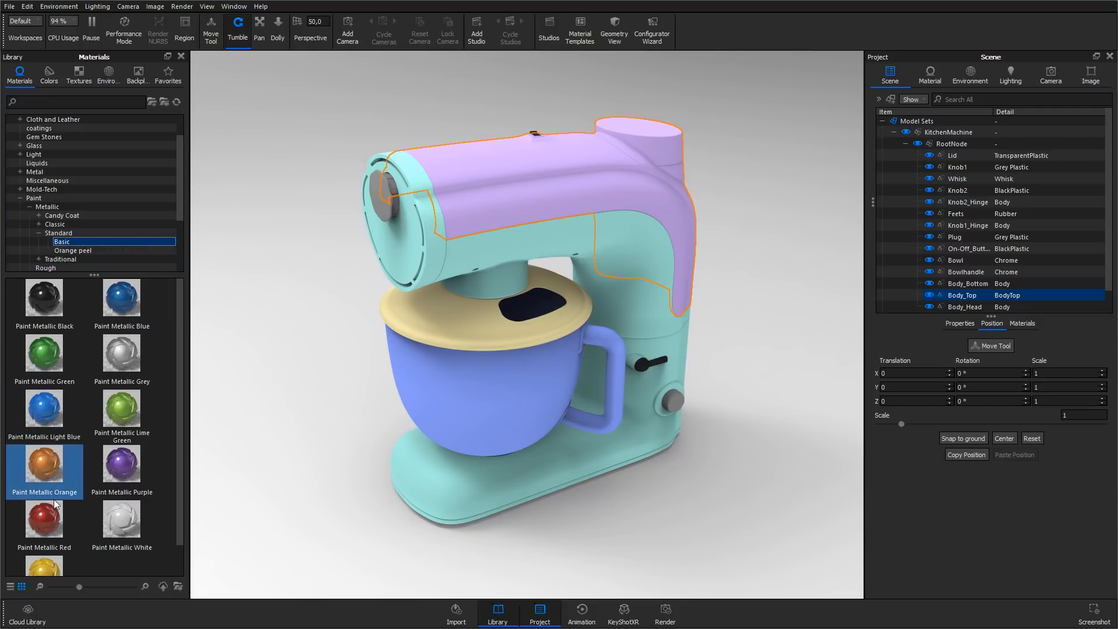
# Step: Apply Paint Metallic Red to the mixer's Body_Top part
pyautogui.click(49, 522)
pyautogui.moveTo(44, 524)
pyautogui.mouseDown()
pyautogui.moveTo(309, 303)
pyautogui.moveTo(533, 194)
pyautogui.mouseUp()
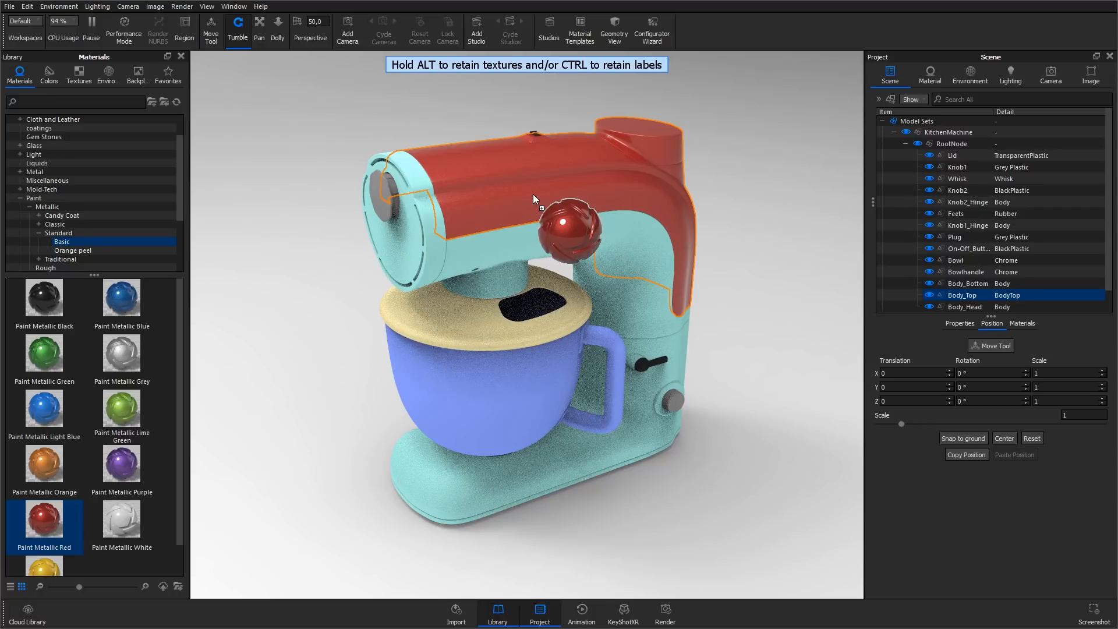
pyautogui.moveTo(533, 194); pyautogui.dragTo(533, 193)
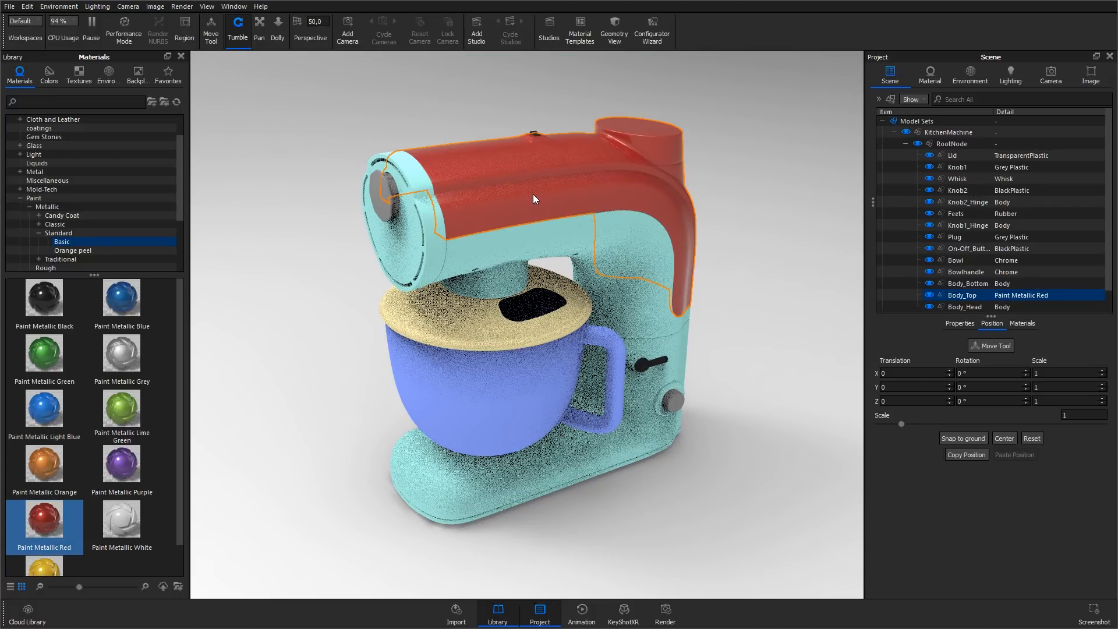
# Step: Show the in-project materials and select the red metallic paint used on Body_Top
pyautogui.moveTo(122, 465)
pyautogui.mouseDown()
pyautogui.moveTo(499, 177)
pyautogui.moveTo(379, 108)
pyautogui.mouseUp()
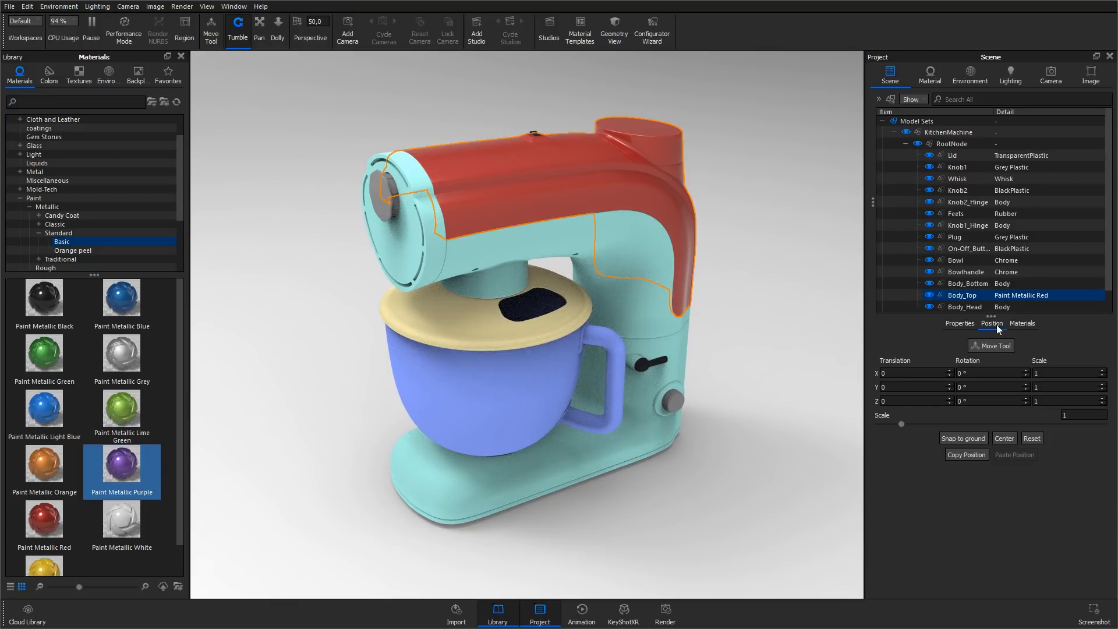
pyautogui.click(1022, 324)
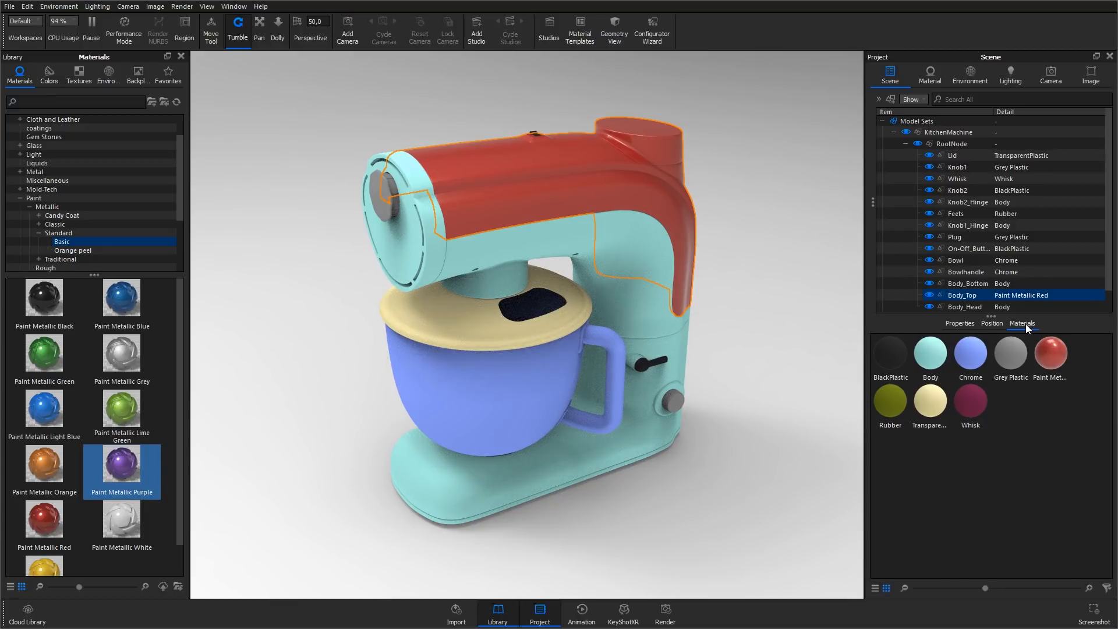
pyautogui.click(1052, 345)
pyautogui.moveTo(1052, 354)
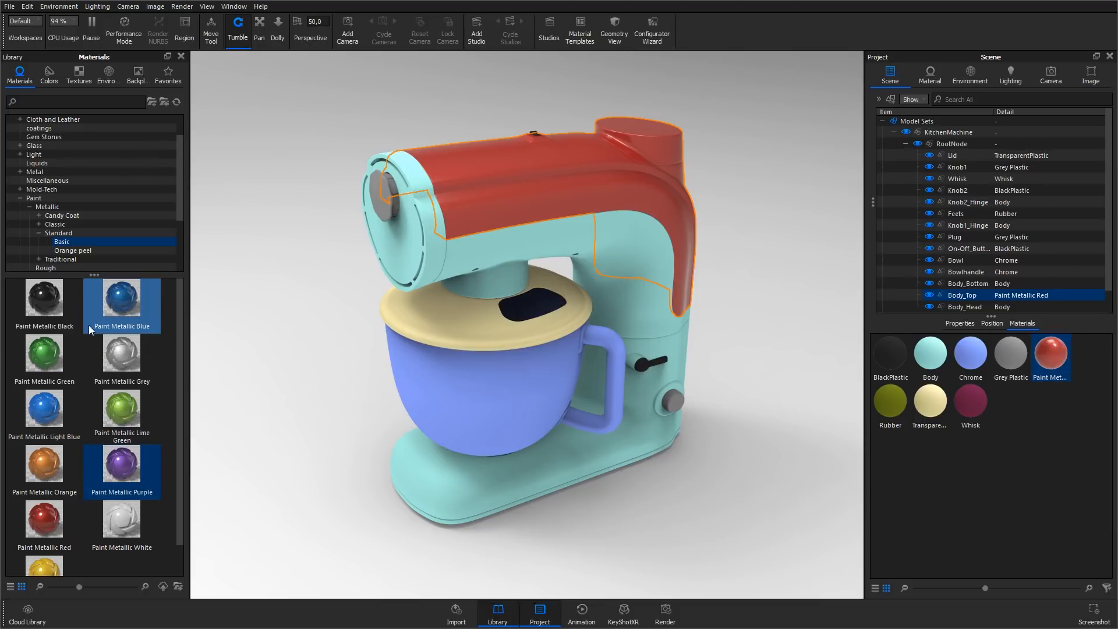
# Step: Apply Paint Metallic Grey to the mixer's body, and find Chrome Polished with a "chrome" search and apply it to the bowl
pyautogui.moveTo(102, 354); pyautogui.dragTo(470, 254)
pyautogui.click(254, 229)
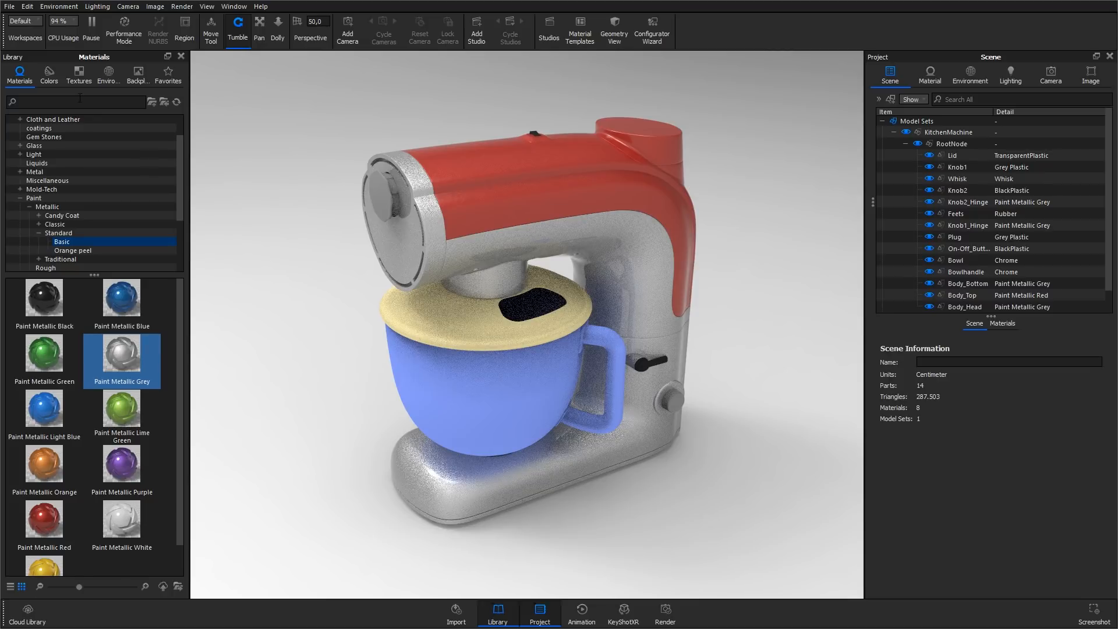
pyautogui.write('chrome')
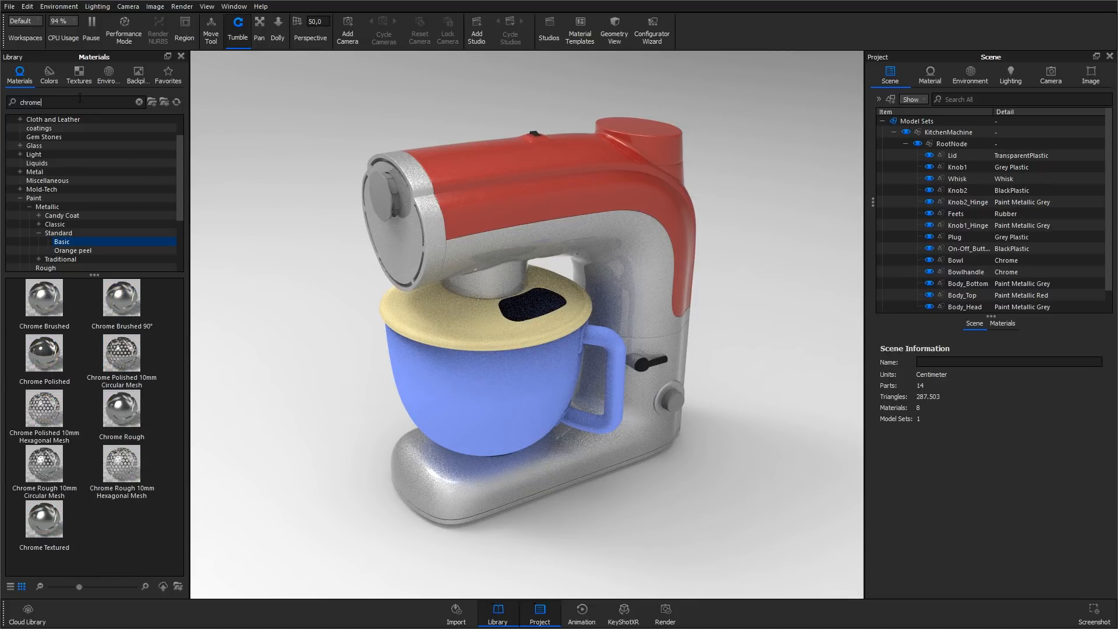
pyautogui.moveTo(44, 352); pyautogui.dragTo(516, 380)
# Step: Search the material library for "cloudy shiny" and apply Plastic Cloudy Shiny White 3mm to the lid
pyautogui.doubleClick(49, 102)
pyautogui.write('cloudy shiny')
pyautogui.scroll(-3, 84, 443)
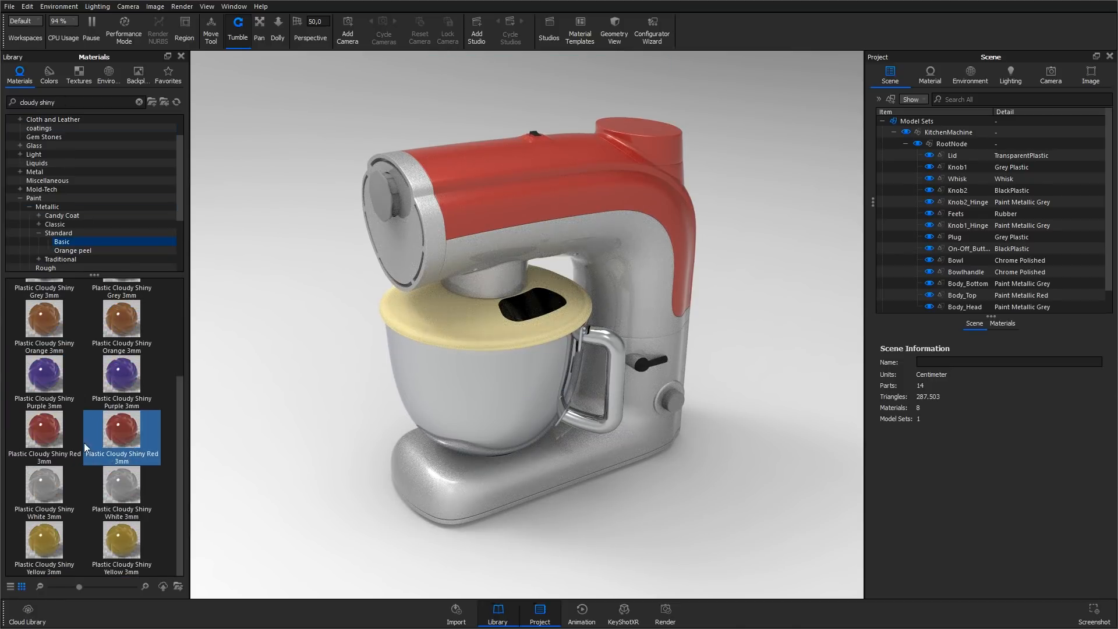
pyautogui.moveTo(113, 481); pyautogui.dragTo(460, 322)
# Step: Search for "hard rough" and apply Hard Rough Plastic Black to the side lever and Hard Rough Plastic Grey to the head's plug
pyautogui.tripleClick(49, 103)
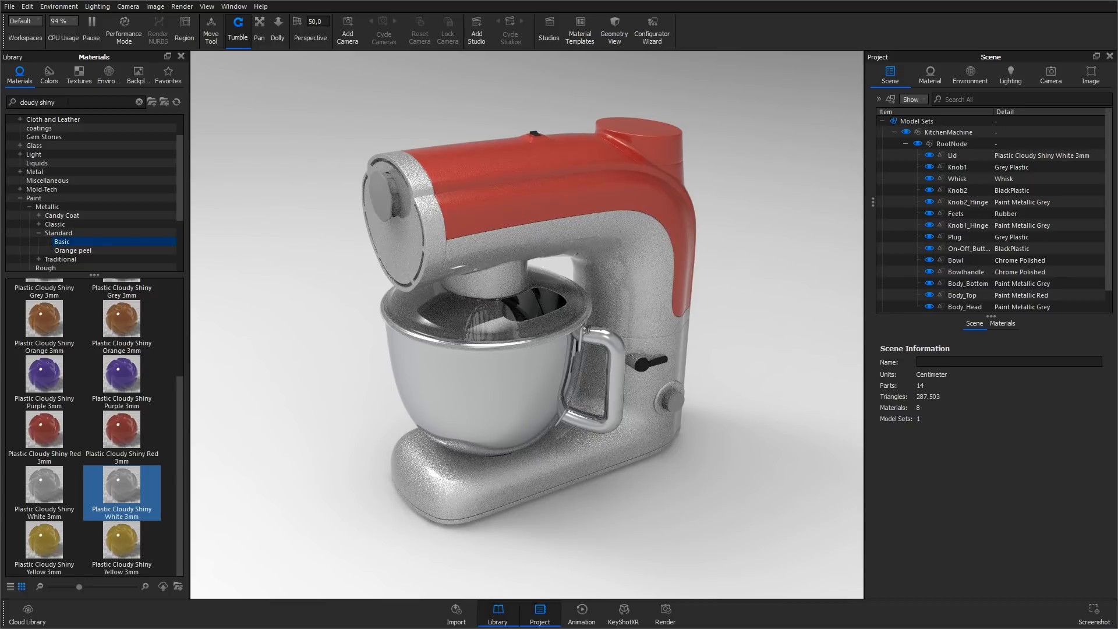
pyautogui.write('hard rough')
pyautogui.click(55, 307)
pyautogui.moveTo(55, 308); pyautogui.dragTo(644, 361)
pyautogui.moveTo(121, 353); pyautogui.dragTo(388, 186)
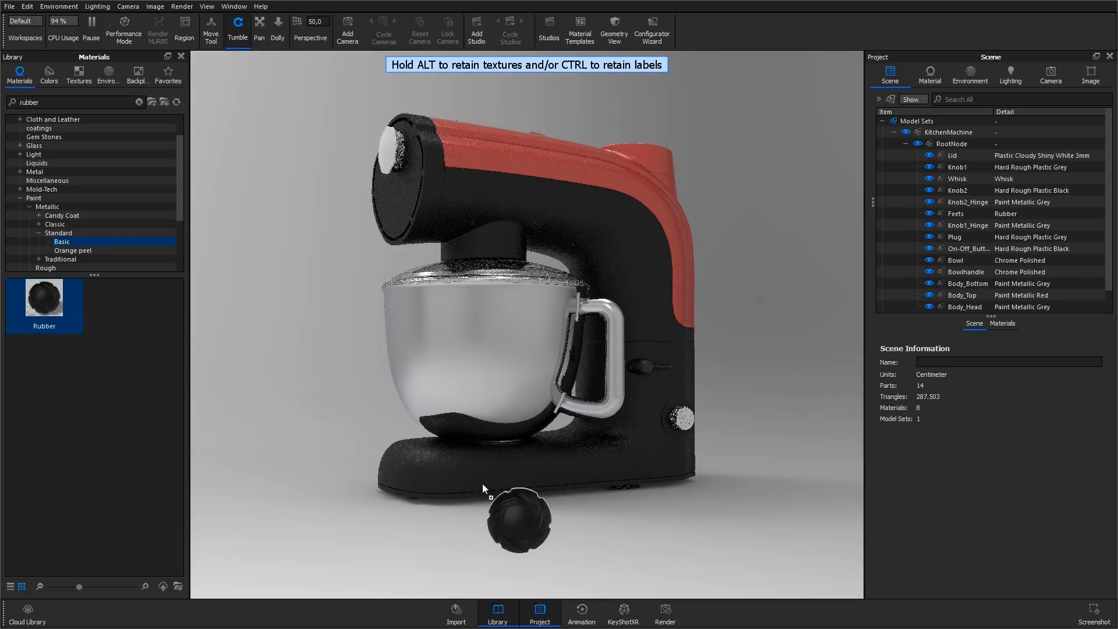
# Step: Apply the Rubber material to the feet under the mixer's base
pyautogui.moveTo(477, 419); pyautogui.dragTo(514, 495)
pyautogui.moveTo(642, 233); pyautogui.dragTo(635, 327)
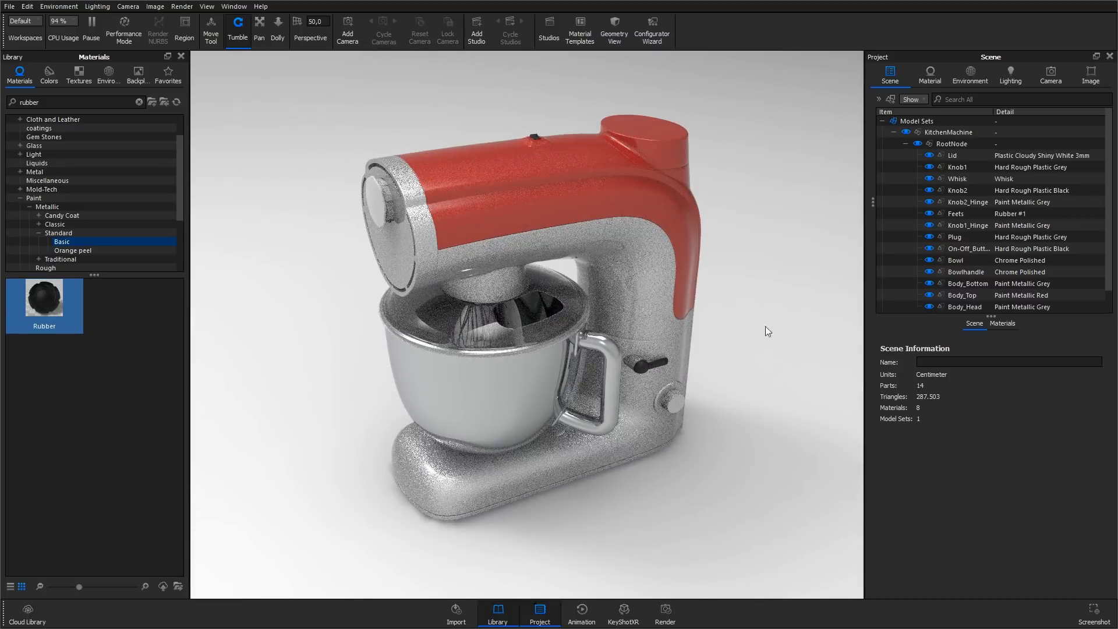
# Step: Search for "chrome" and assign Chrome Polished to the whisk, through its in-project material and its Whisk part in the scene tree
pyautogui.click(1001, 323)
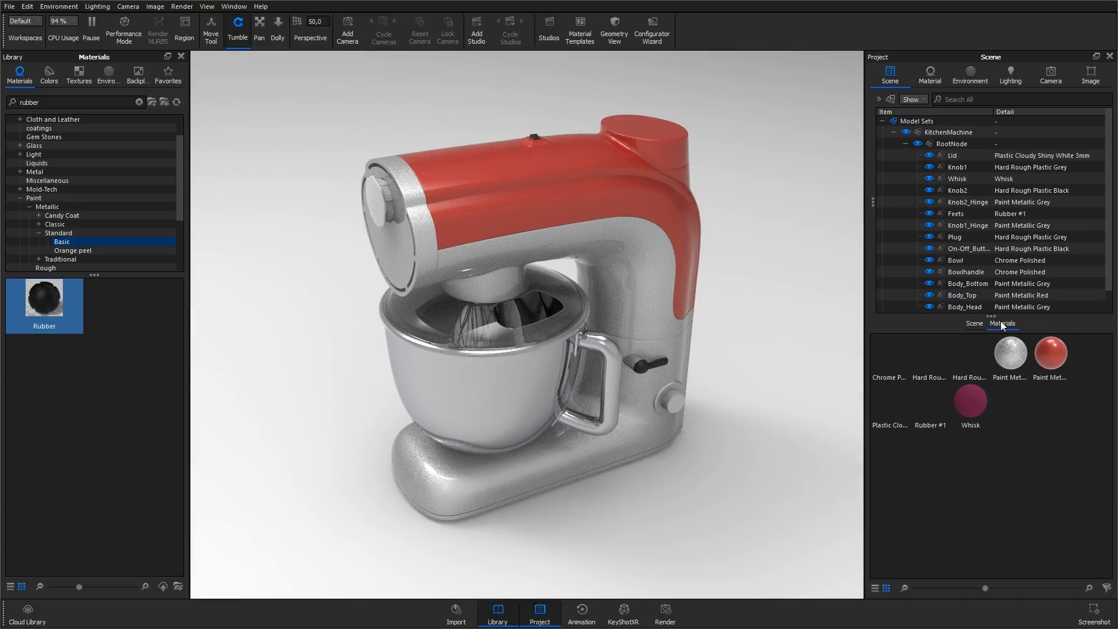
pyautogui.click(965, 409)
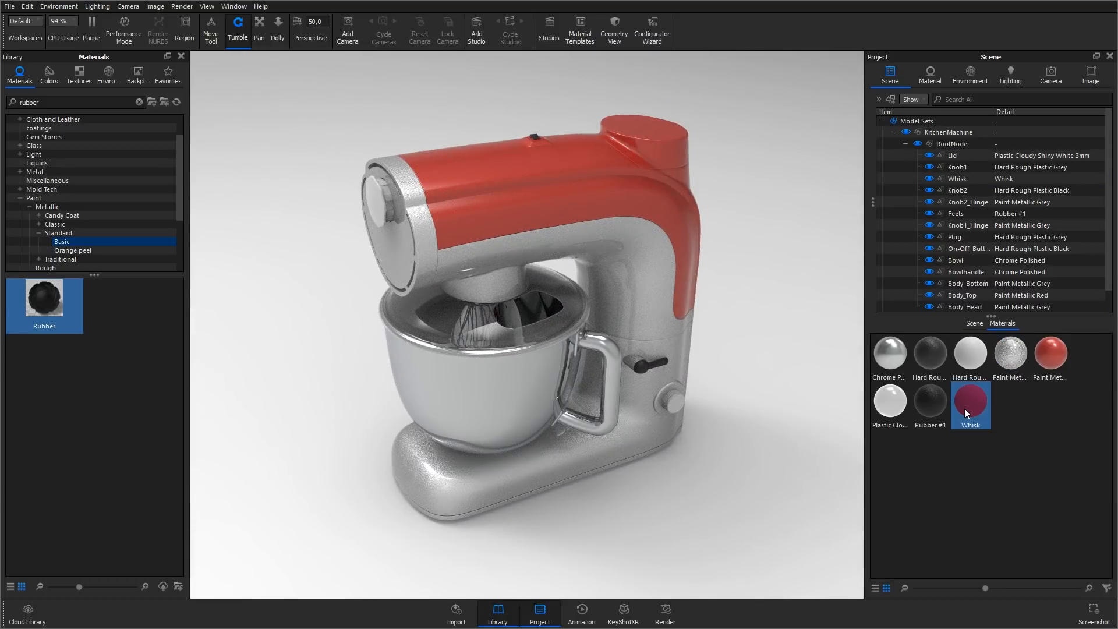
pyautogui.moveTo(53, 102); pyautogui.dragTo(1, 101)
pyautogui.write('chrome')
pyautogui.moveTo(44, 353); pyautogui.dragTo(974, 396)
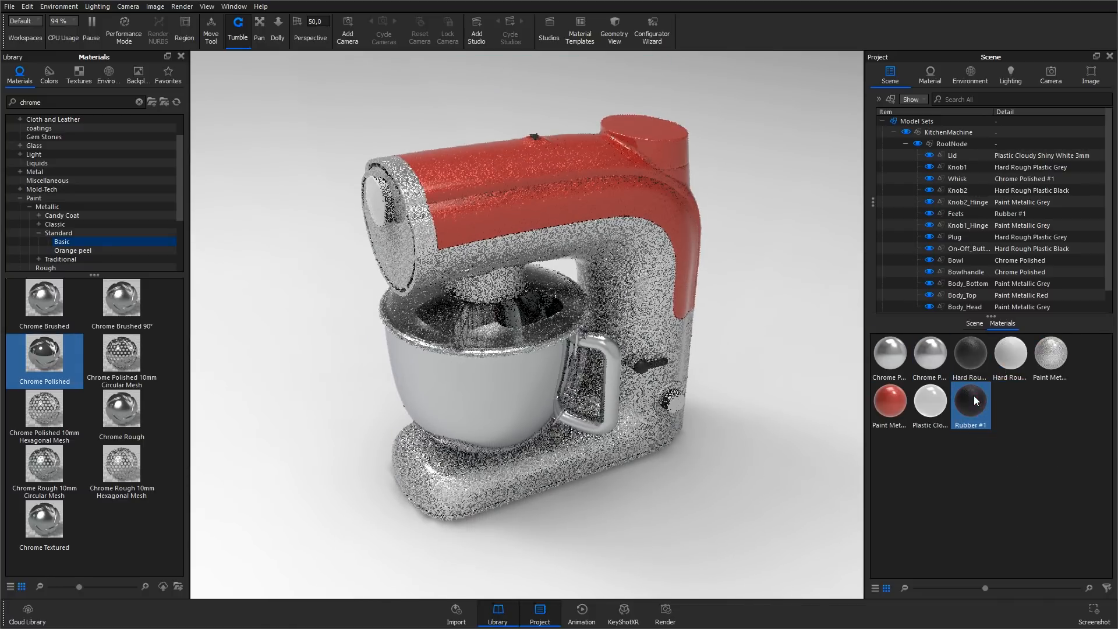
pyautogui.moveTo(40, 358); pyautogui.dragTo(1019, 177)
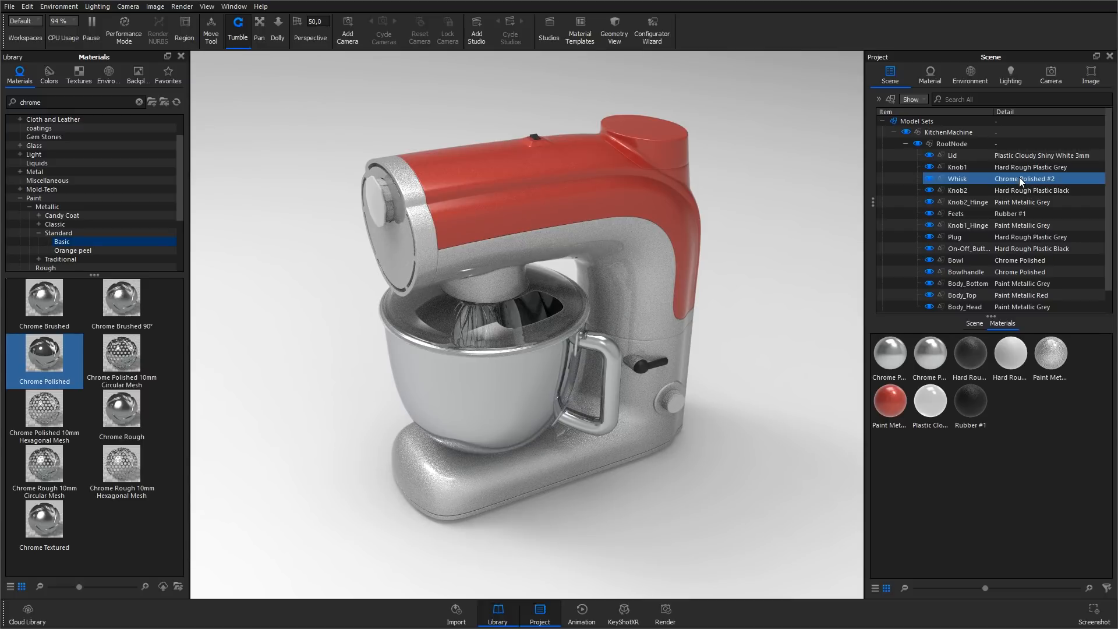
# Step: Check the Body_Bottom and Body_Head parts in the scene tree, and apply Paint Metallic Green to their shared body material
pyautogui.scroll(-1, 1019, 179)
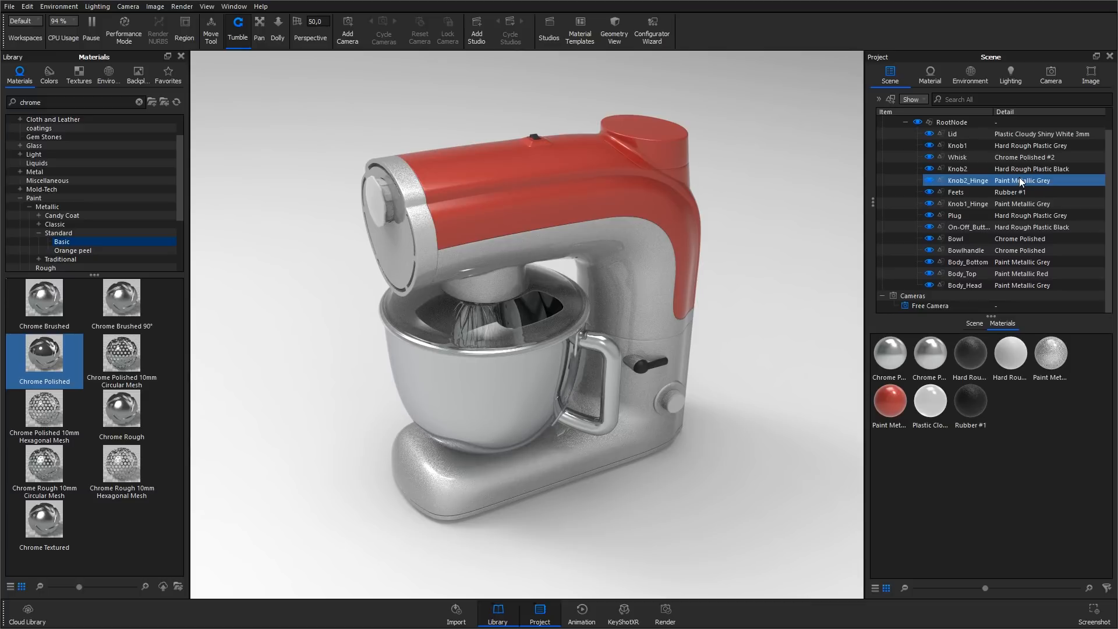
pyautogui.click(981, 262)
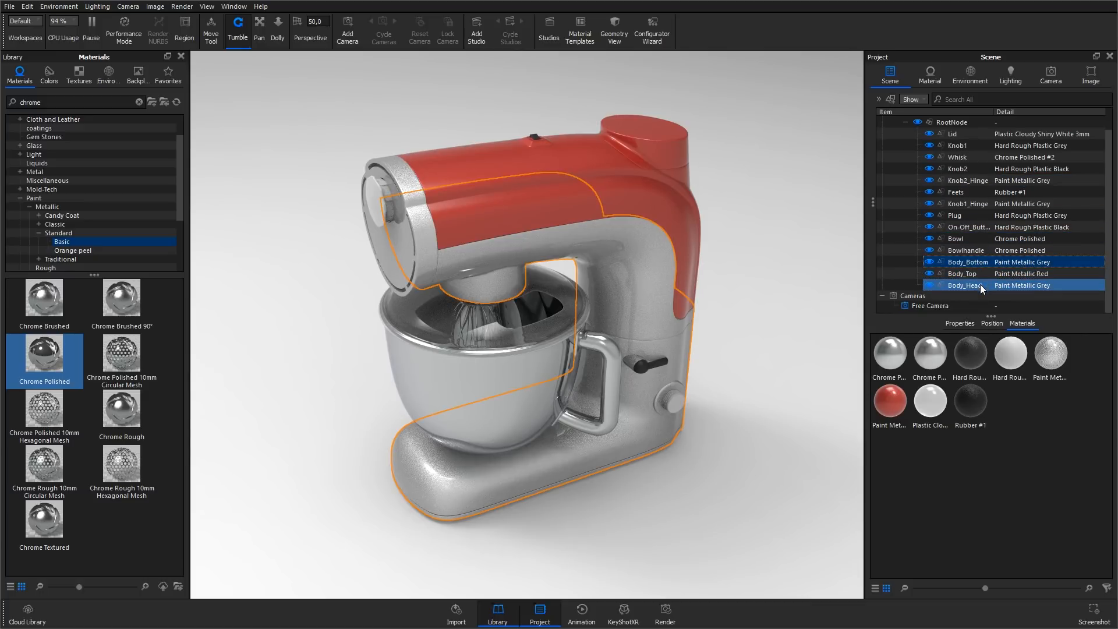
pyautogui.click(980, 284)
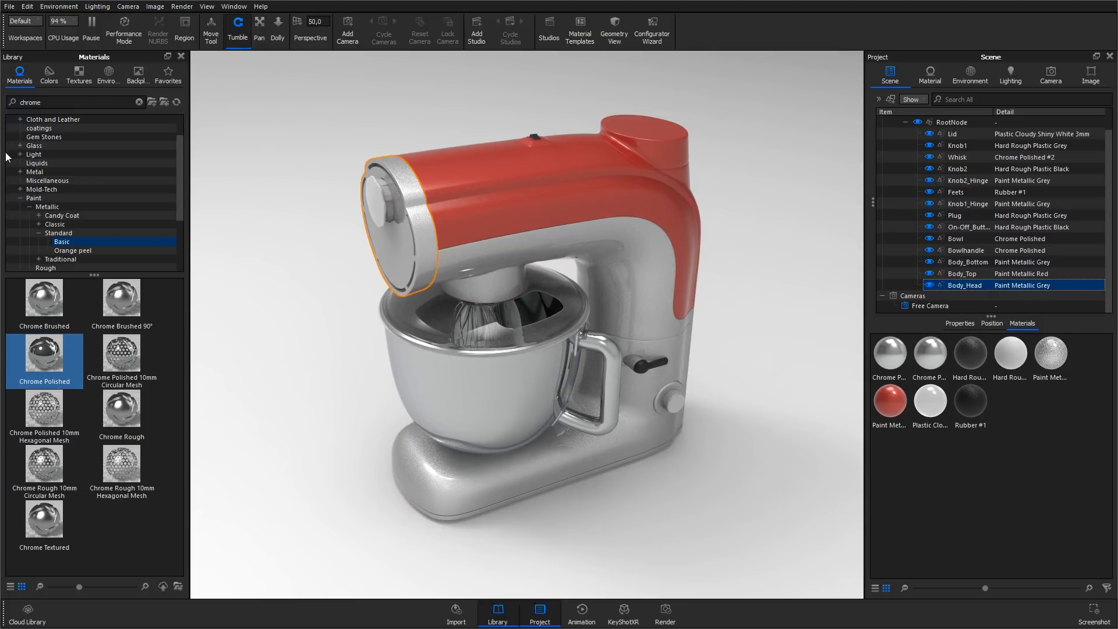
pyautogui.click(70, 243)
pyautogui.moveTo(55, 342)
pyautogui.mouseDown()
pyautogui.moveTo(411, 253)
pyautogui.moveTo(285, 309)
pyautogui.moveTo(554, 246)
pyautogui.mouseUp()
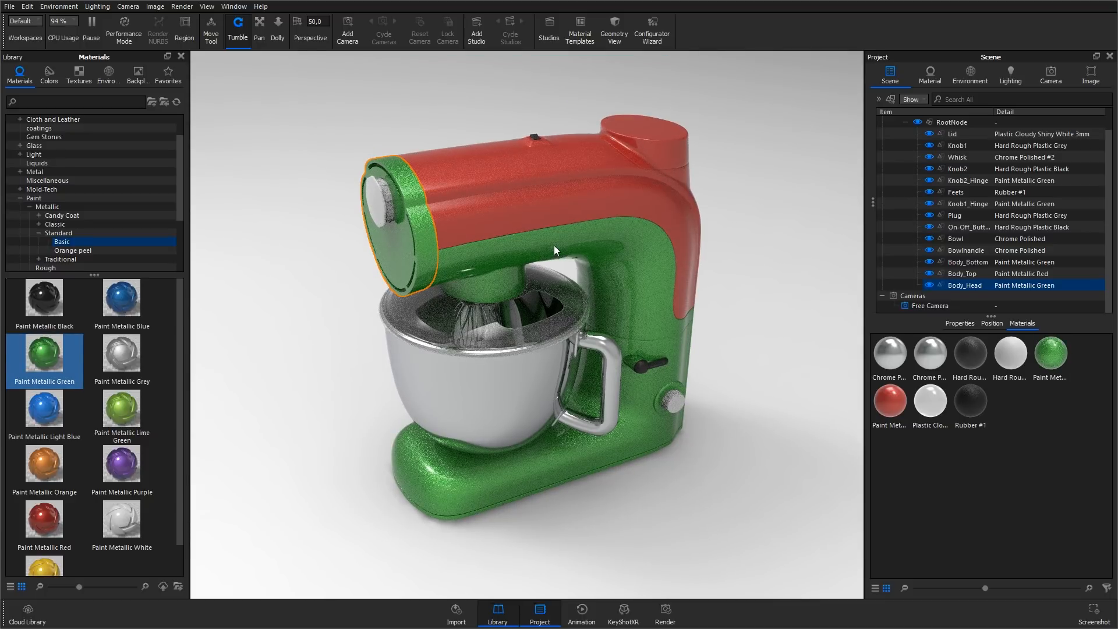
# Step: Unlink the Body_Head part's material from the other body parts and inspect both green paints among the in-project materials
pyautogui.click(359, 266)
pyautogui.rightClick(392, 242)
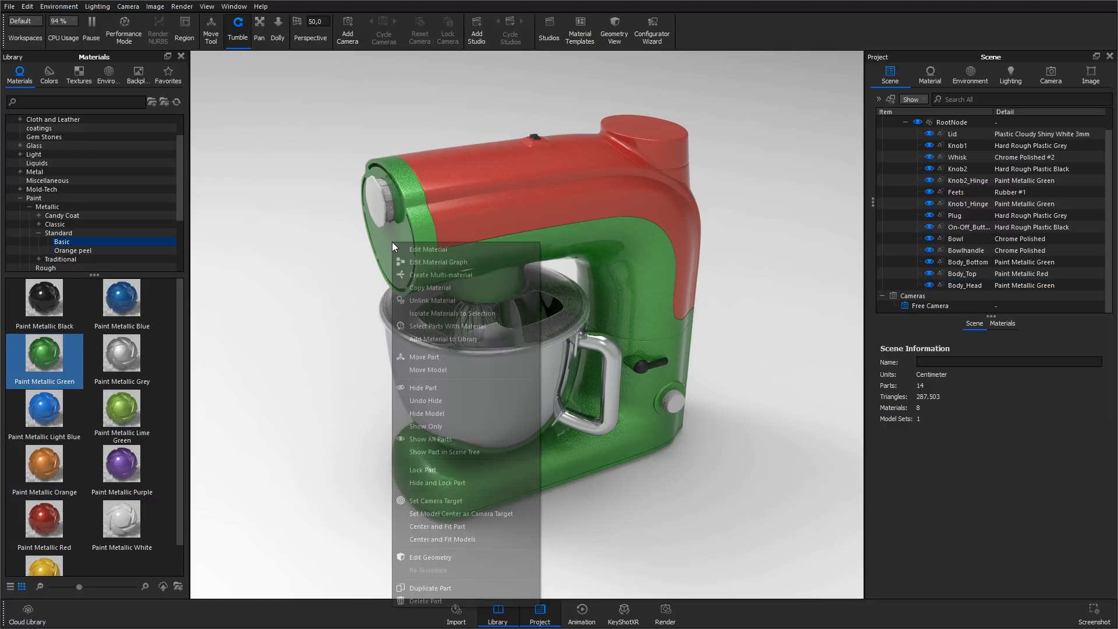
pyautogui.click(432, 300)
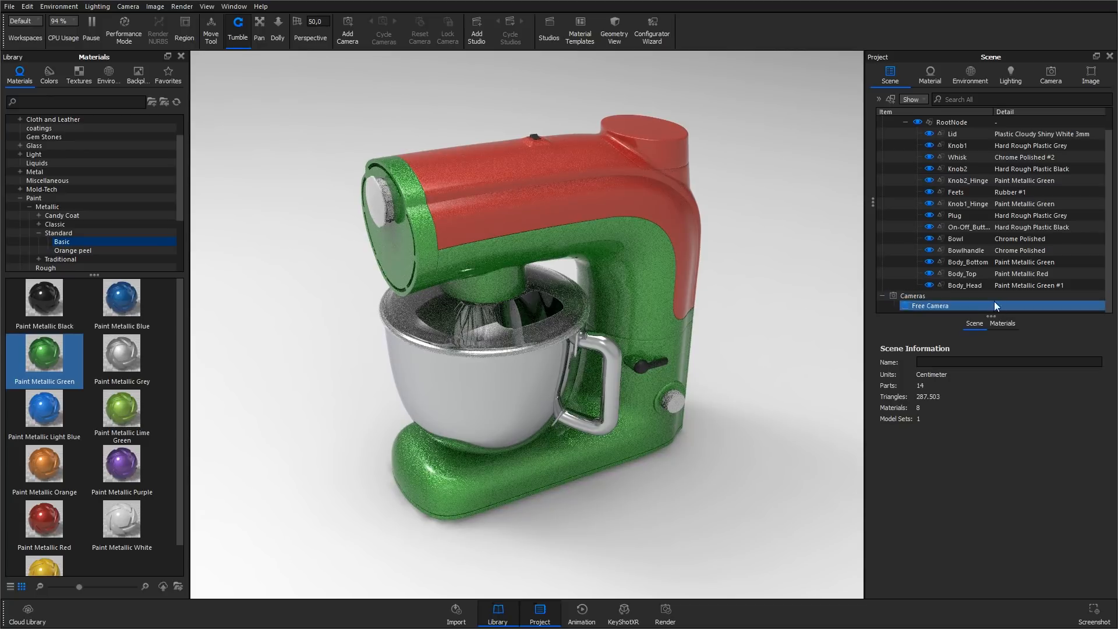
pyautogui.click(1002, 322)
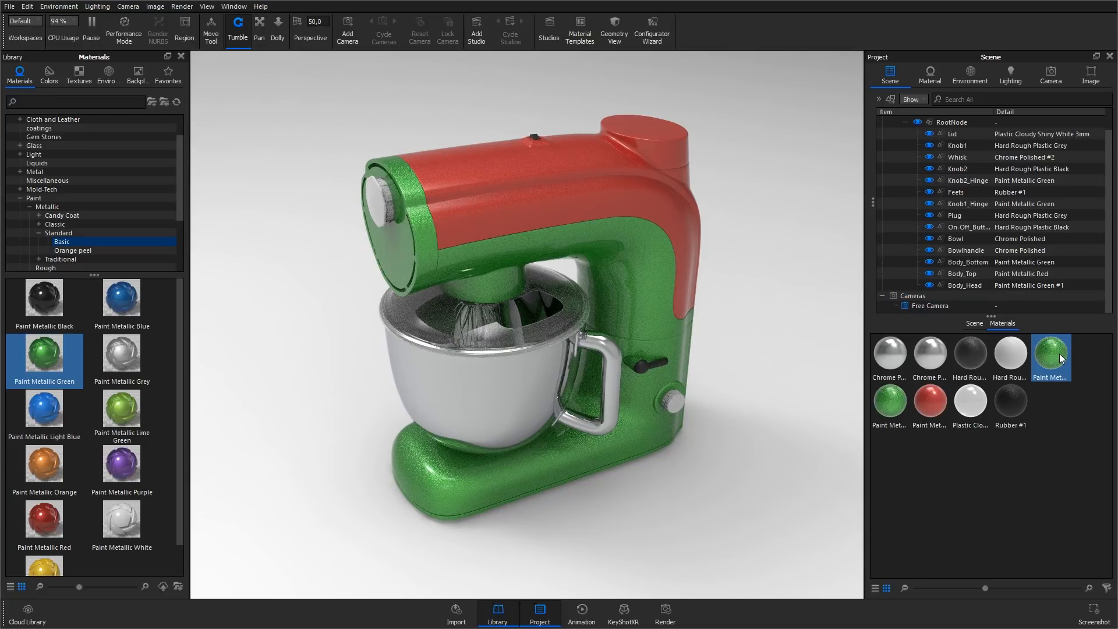
pyautogui.moveTo(889, 411)
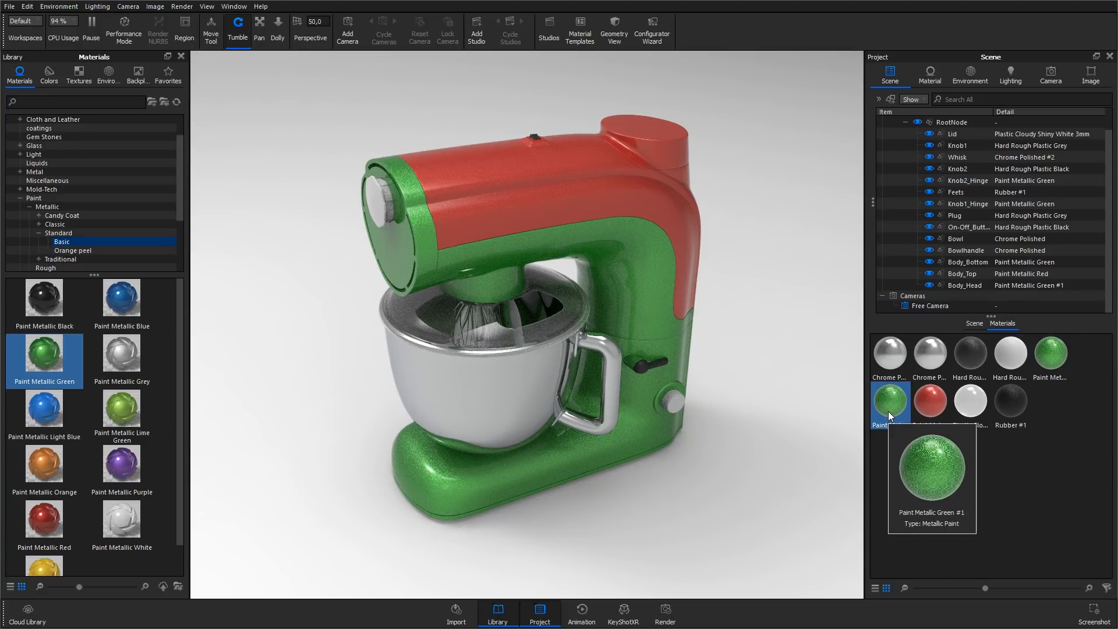
# Step: Apply Paint Metallic Grey to the Body_Head part only
pyautogui.moveTo(47, 516)
pyautogui.mouseDown()
pyautogui.moveTo(71, 508)
pyautogui.moveTo(63, 503)
pyautogui.mouseUp()
pyautogui.click(124, 383)
pyautogui.moveTo(124, 359); pyautogui.dragTo(396, 260)
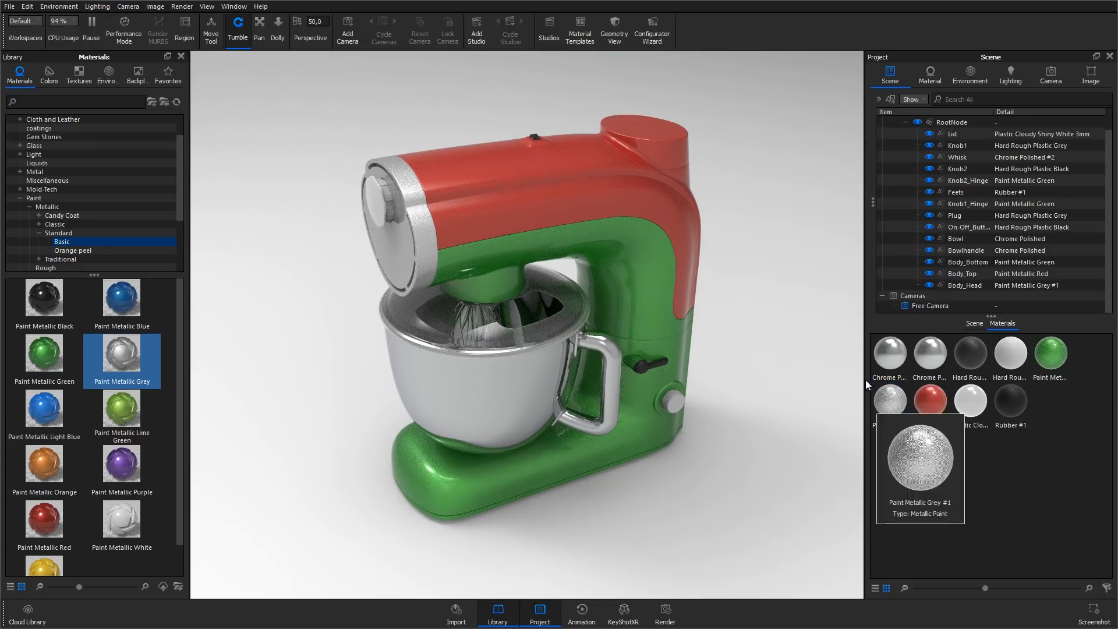
# Step: Apply Paint Metallic Blue to the plug on the mixer's head and unlink the plug's material
pyautogui.click(384, 214)
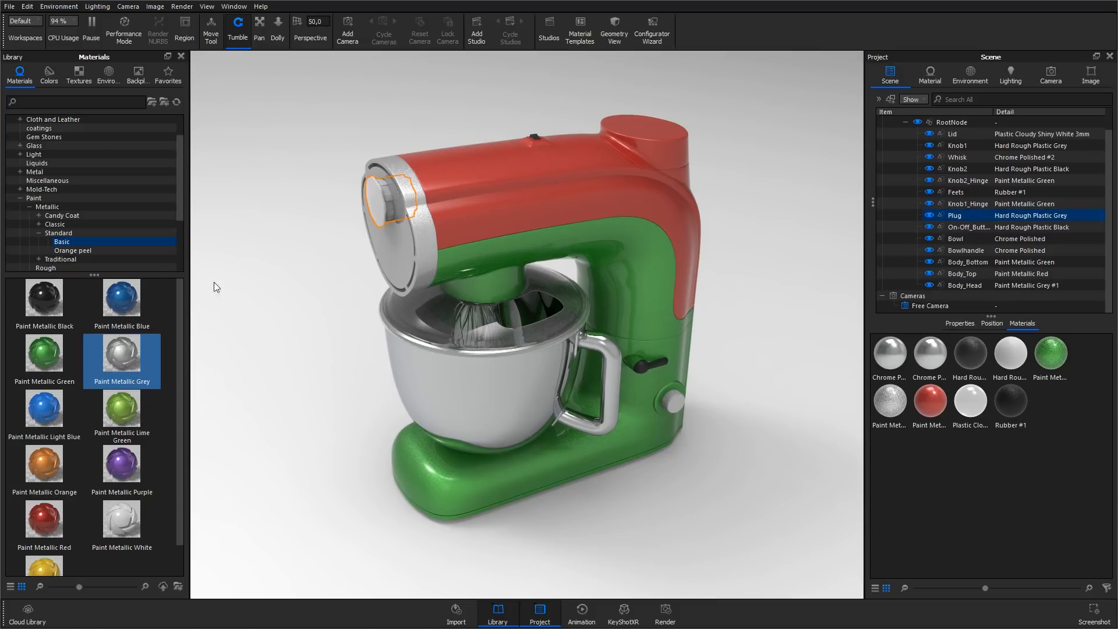
pyautogui.moveTo(122, 297); pyautogui.dragTo(374, 200)
pyautogui.rightClick(375, 200)
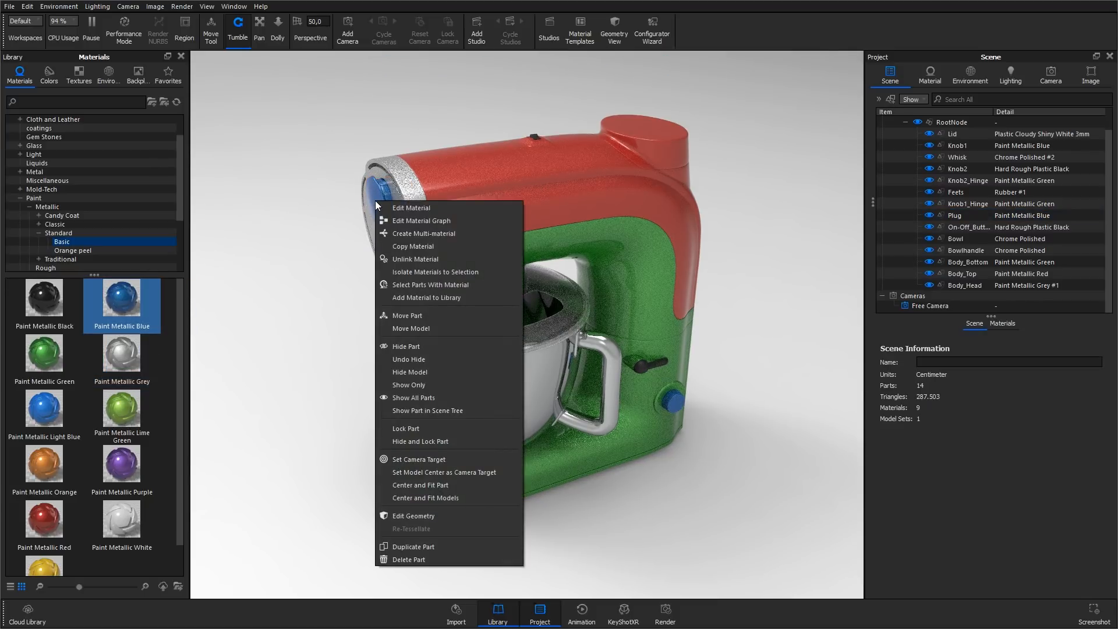
pyautogui.click(400, 260)
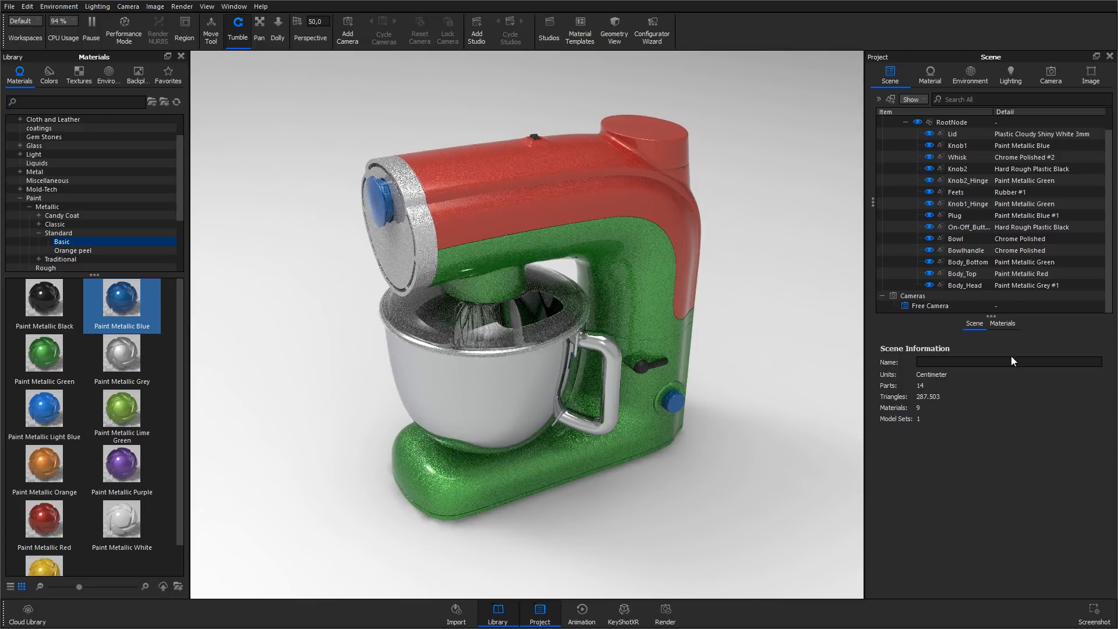
# Step: Replace the blue paint on Knob1 with Paint Metallic Orange by applying it to that material among the in-project materials
pyautogui.click(1012, 324)
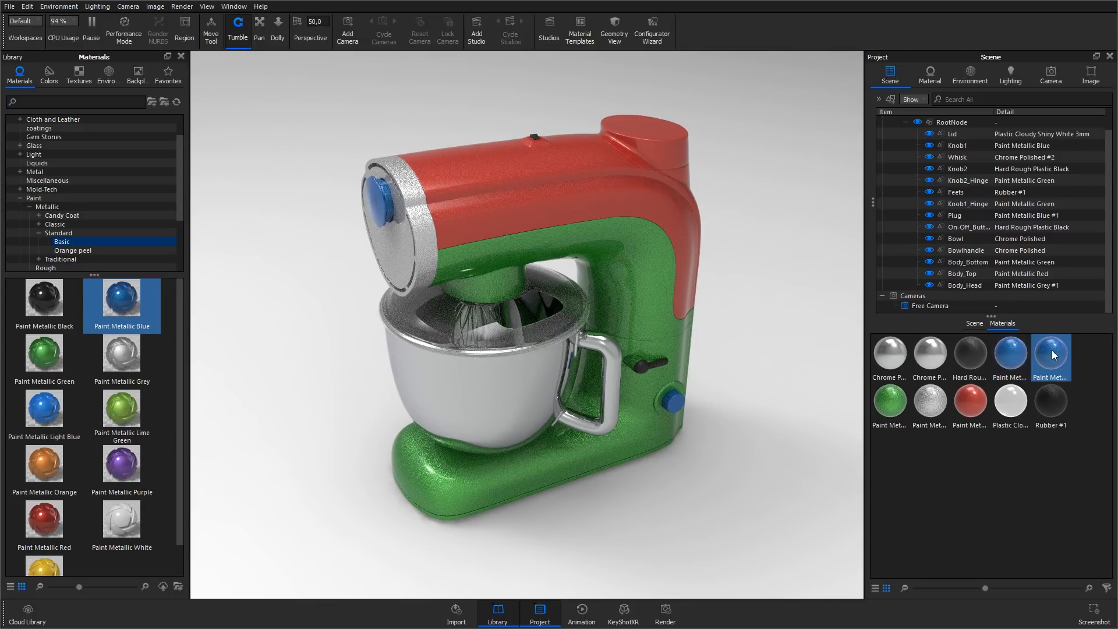
pyautogui.moveTo(44, 466)
pyautogui.mouseDown()
pyautogui.moveTo(38, 477)
pyautogui.moveTo(1048, 355)
pyautogui.mouseUp()
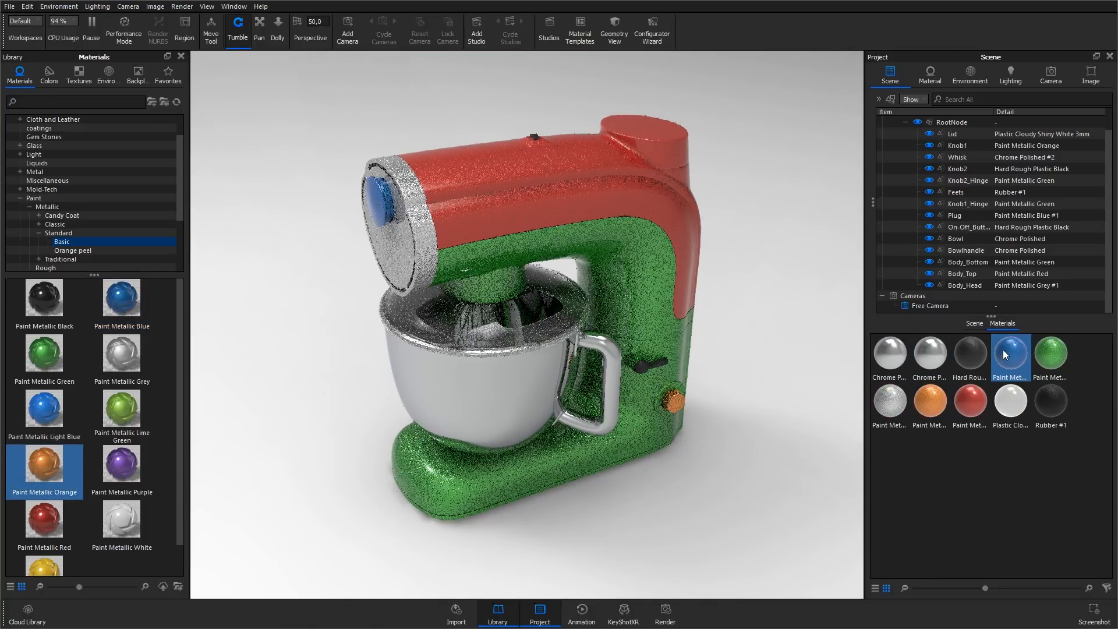
# Step: Copy Knob1's material and paste it as linked onto the plug, and apply Paint Metallic Purple to their shared material
pyautogui.click(674, 402)
pyautogui.rightClick(673, 402)
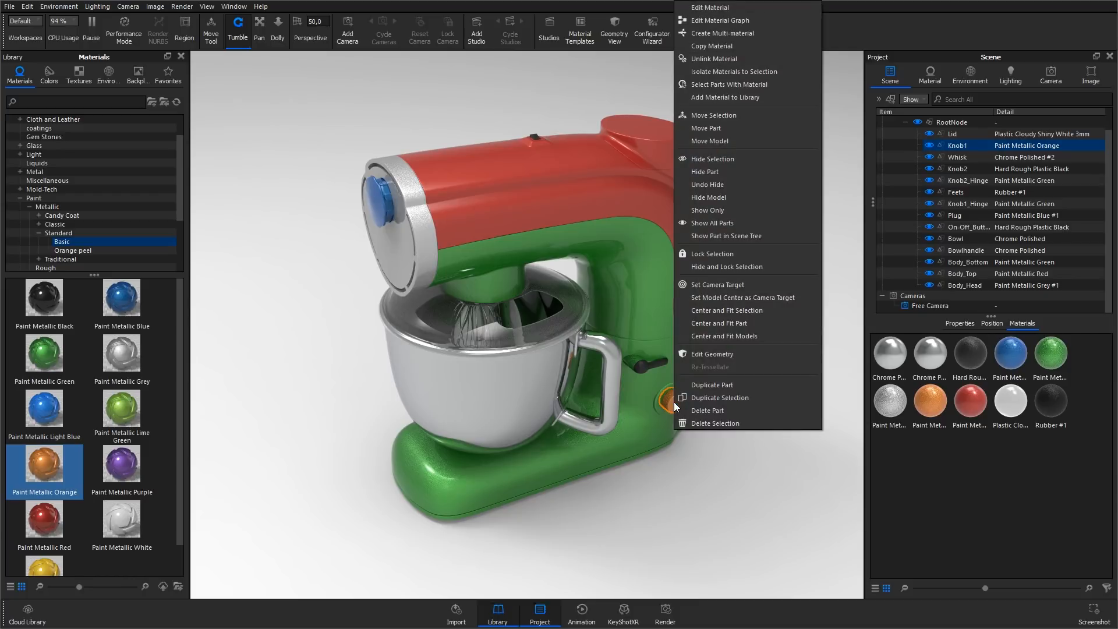
pyautogui.click(708, 46)
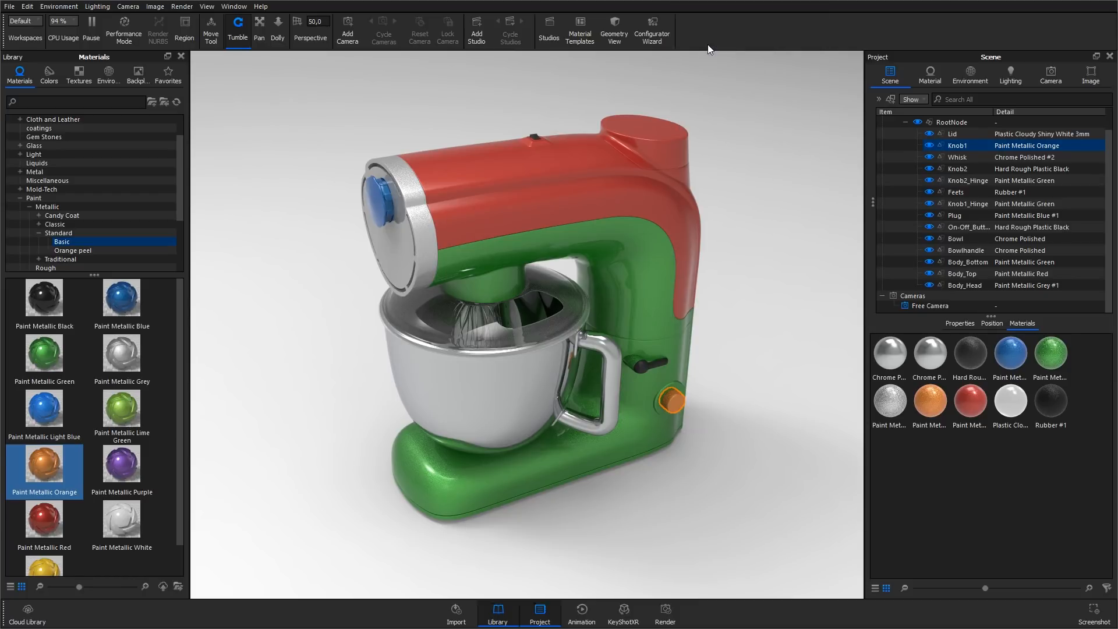
pyautogui.click(380, 198)
pyautogui.rightClick(380, 198)
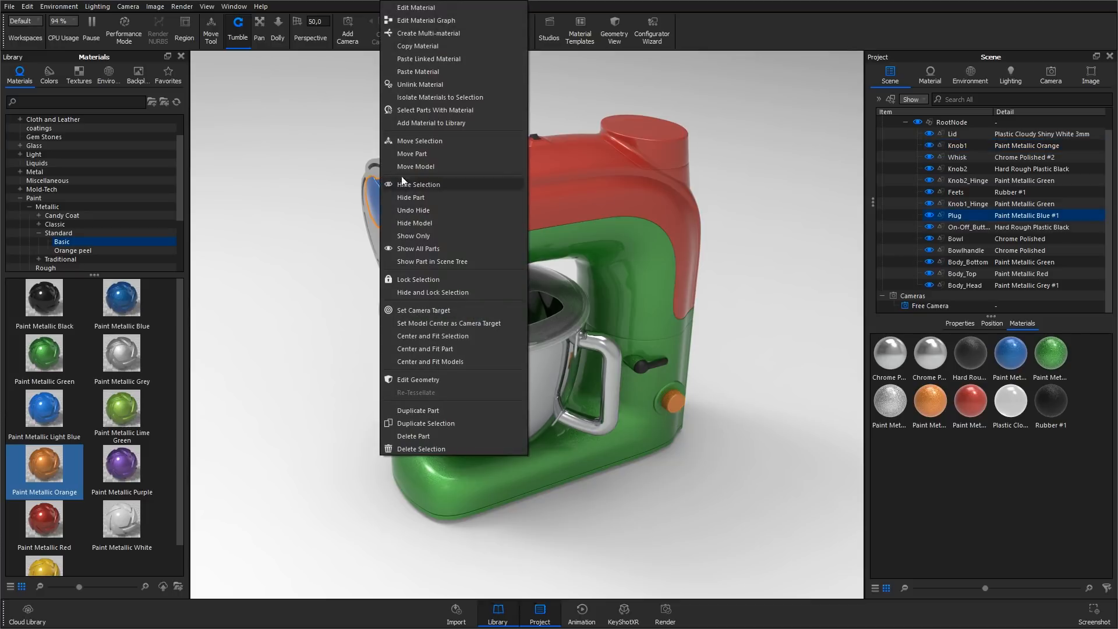
pyautogui.click(428, 58)
pyautogui.moveTo(146, 463); pyautogui.dragTo(383, 199)
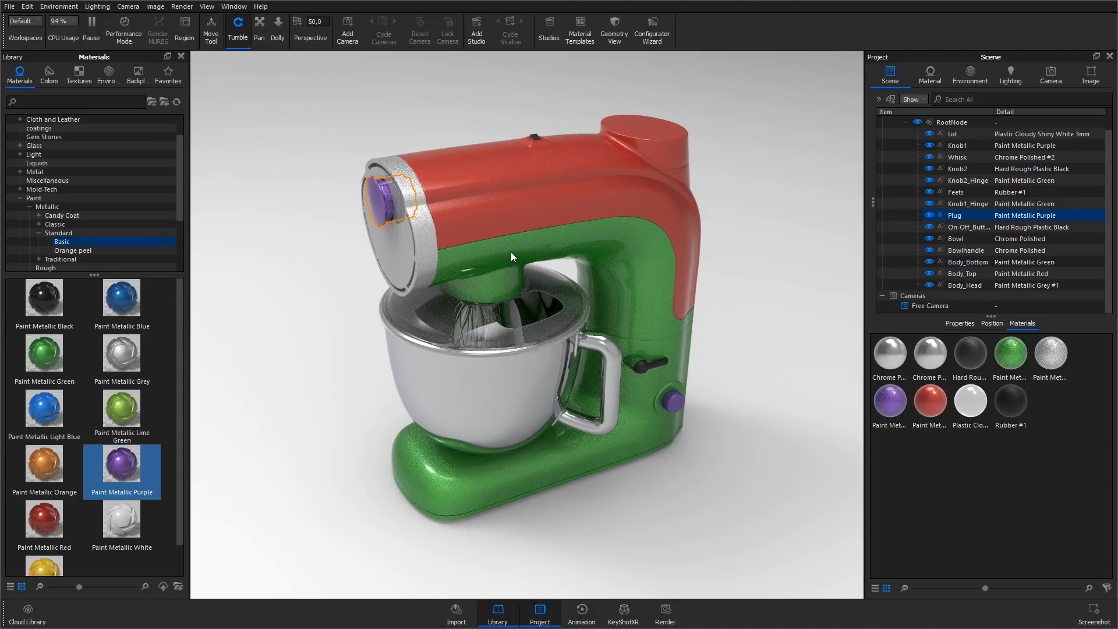
# Step: Paste the green body material as linked onto Body_Head, and the purple knob material as linked onto the on-off button and Knob2
pyautogui.keyDown('shift'); pyautogui.rightClick(425, 249); pyautogui.keyUp('shift')
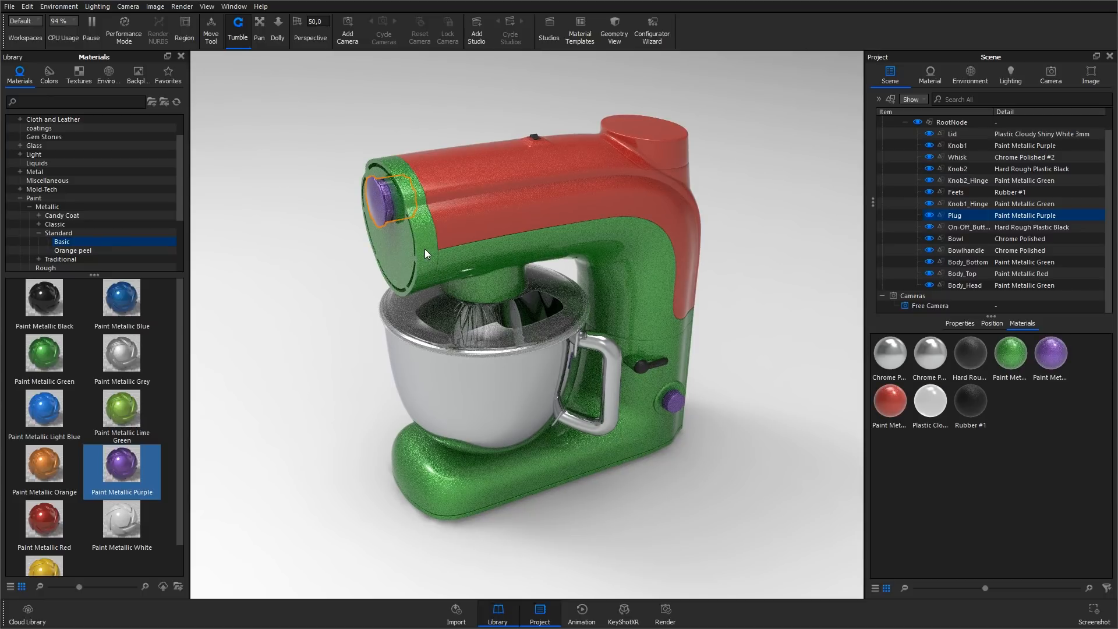
pyautogui.click(784, 391)
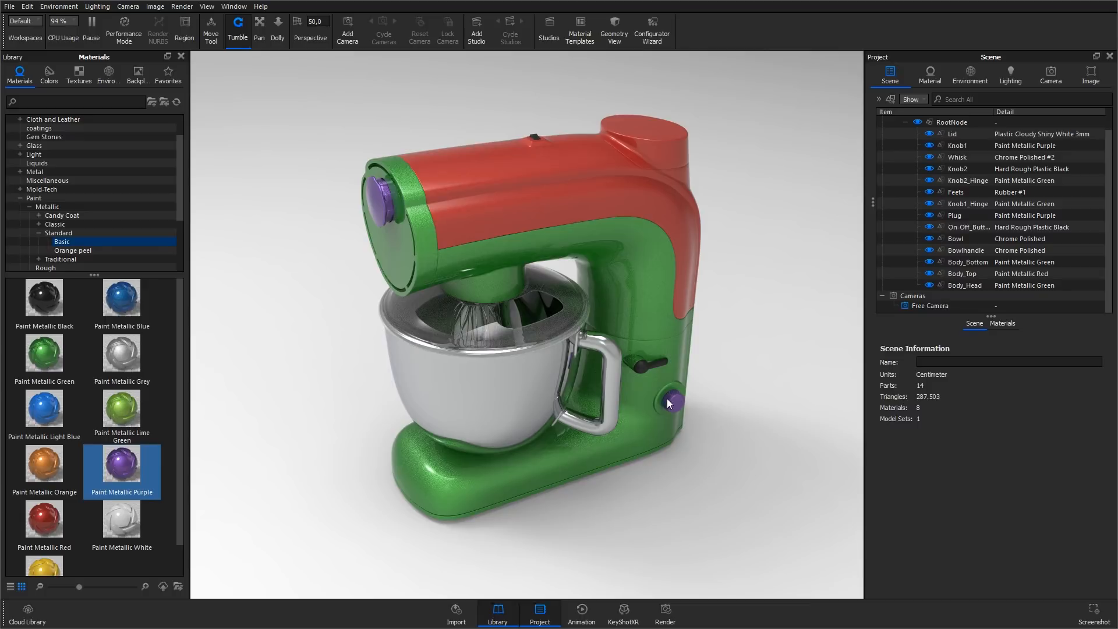
pyautogui.keyDown('shift'); pyautogui.rightClick(645, 368); pyautogui.keyUp('shift')
pyautogui.keyDown('shift'); pyautogui.rightClick(535, 136); pyautogui.keyUp('shift')
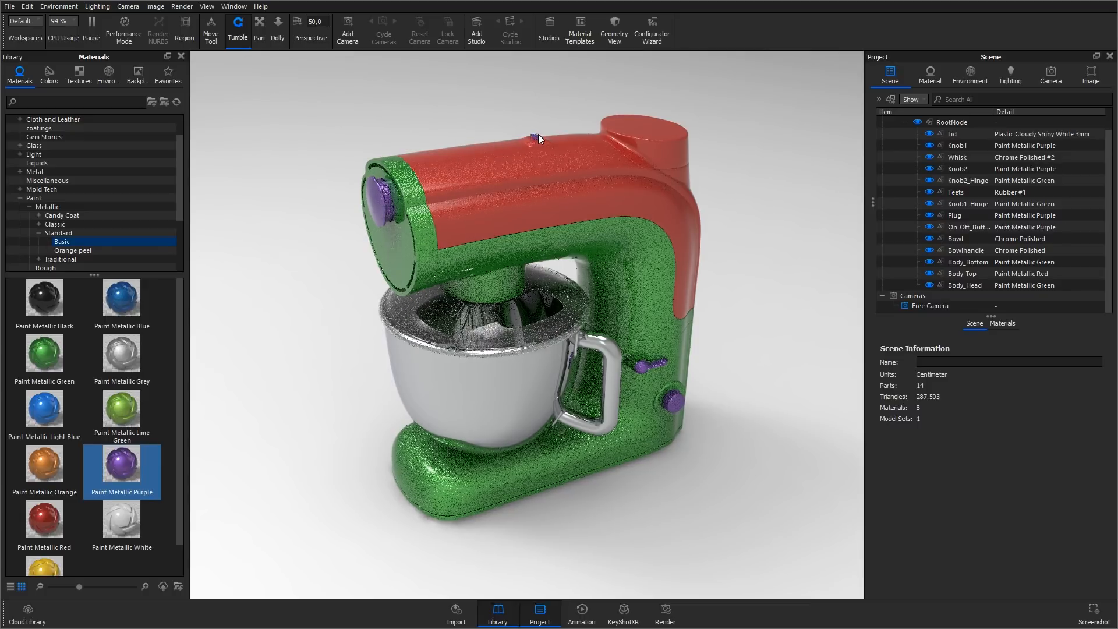
# Step: Search the material library for "black plastic" and apply Hard Rough Plastic Black to the material shared by the plug, knobs and on-off button
pyautogui.click(48, 101)
pyautogui.write('black plastic')
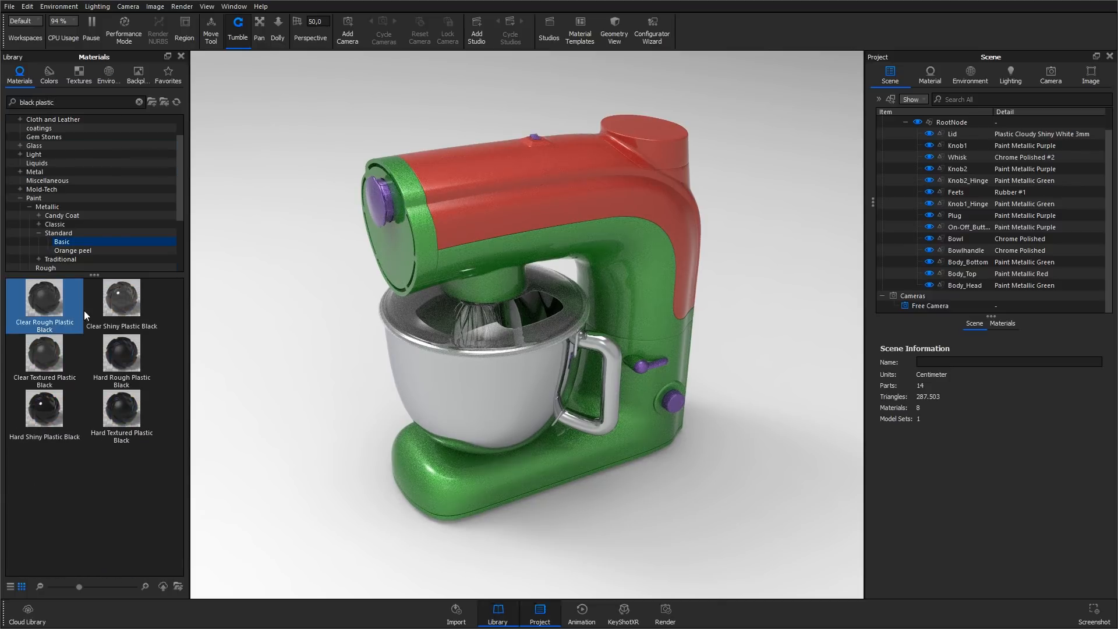
pyautogui.moveTo(124, 350); pyautogui.dragTo(374, 191)
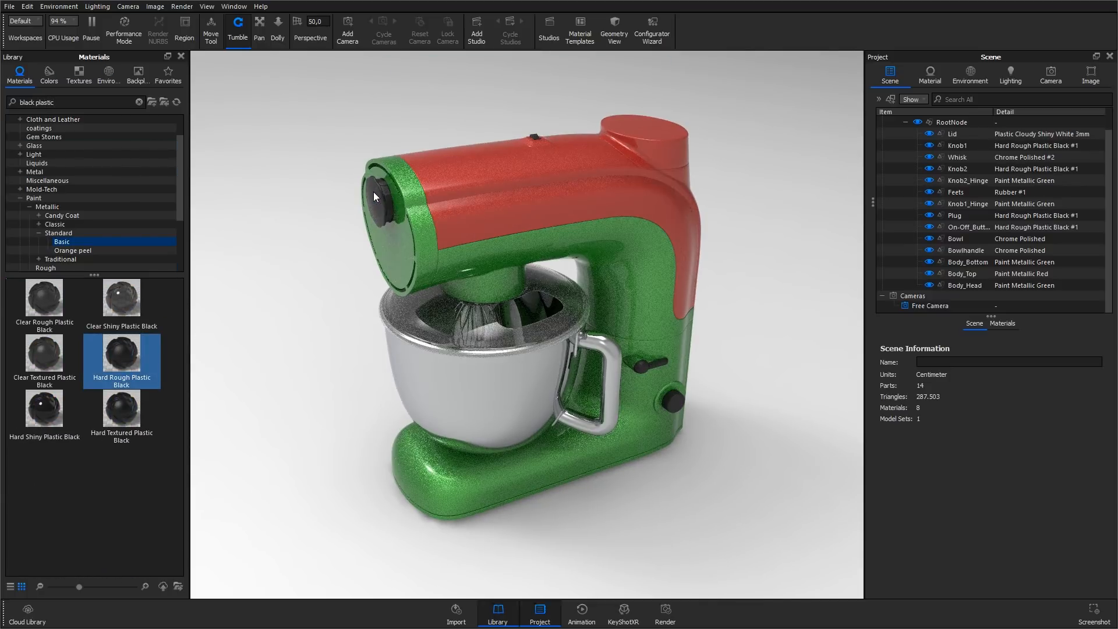
# Step: Apply Paint Metallic Grey from the basic standard metallic paints to the shared green body material, and show the in-project materials
pyautogui.click(74, 239)
pyautogui.moveTo(121, 353); pyautogui.dragTo(386, 278)
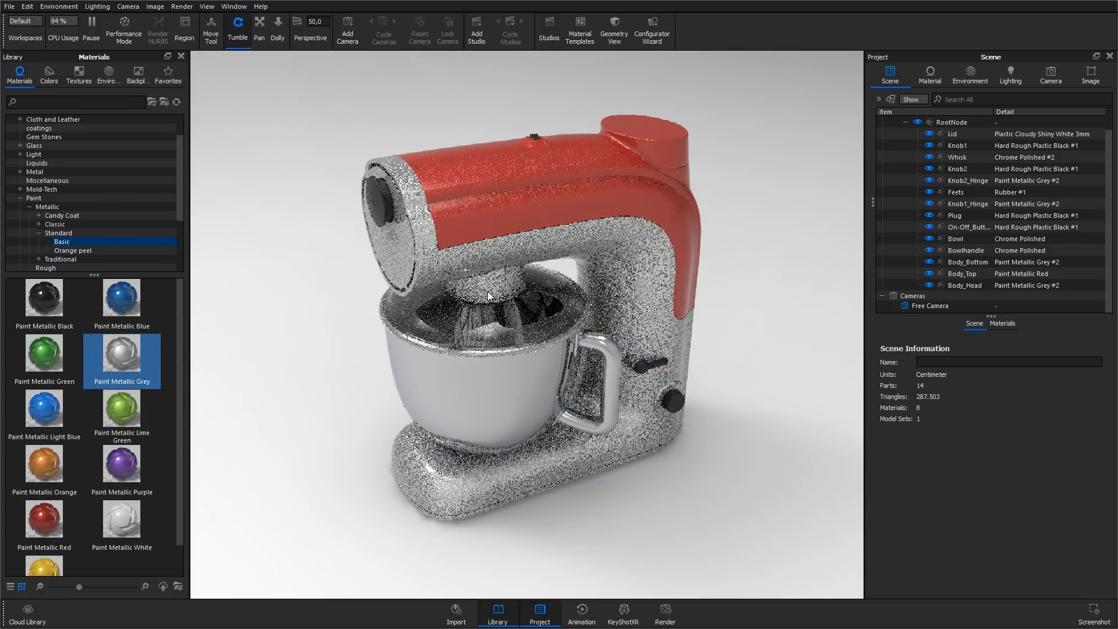
pyautogui.click(1002, 323)
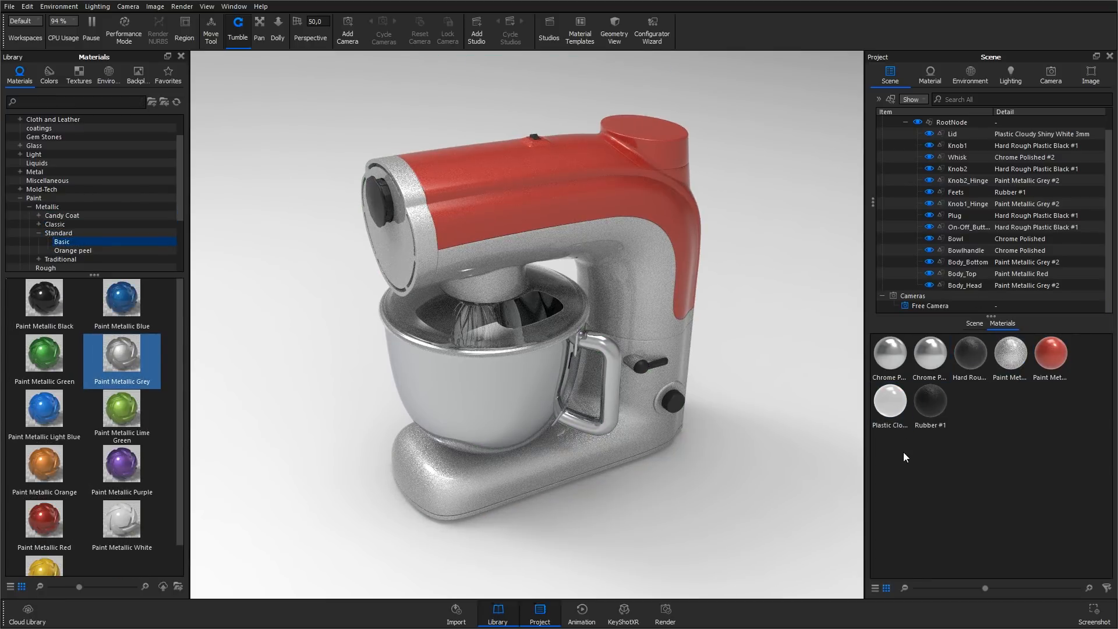